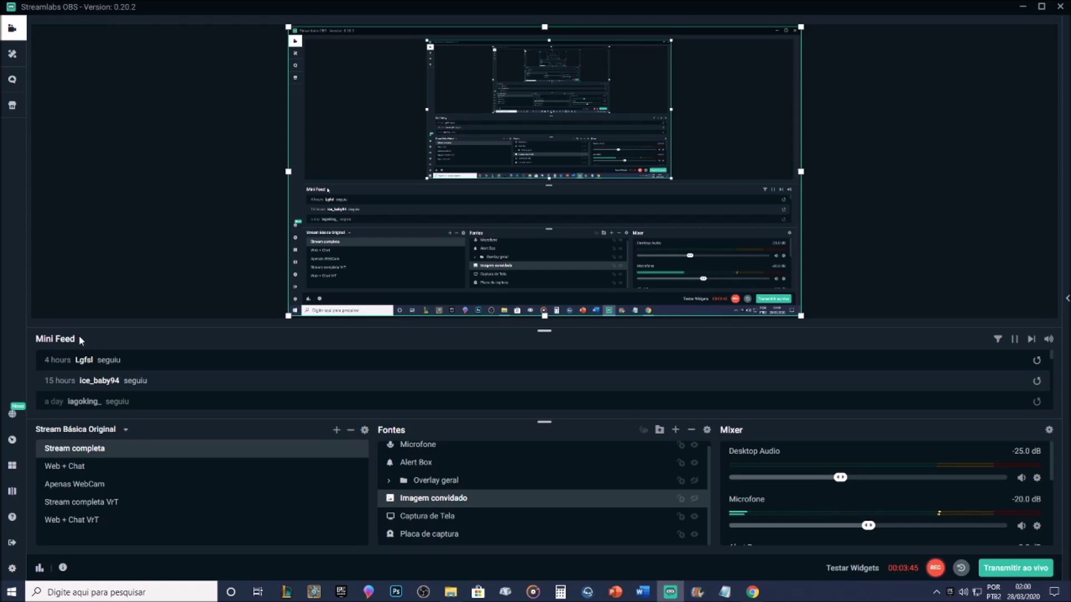
- Examine the recent follow, bits and subscription events in the Mini Feed, returning to the newest entries
{"action": "scroll", "coordinate": [113, 380], "scroll_direction": "down", "scroll_amount": 3}
{"action": "scroll", "coordinate": [191, 383], "scroll_direction": "down", "scroll_amount": 8}
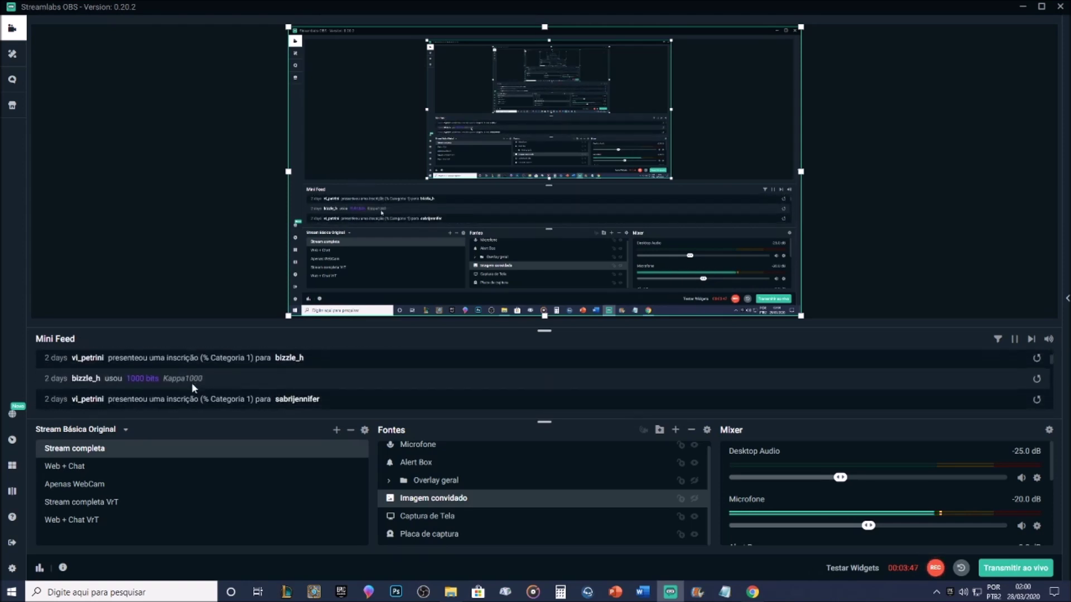
{"action": "scroll", "coordinate": [192, 383], "scroll_direction": "down", "scroll_amount": 5}
{"action": "scroll", "coordinate": [193, 382], "scroll_direction": "up", "scroll_amount": 6}
{"action": "scroll", "coordinate": [250, 386], "scroll_direction": "up", "scroll_amount": 5}
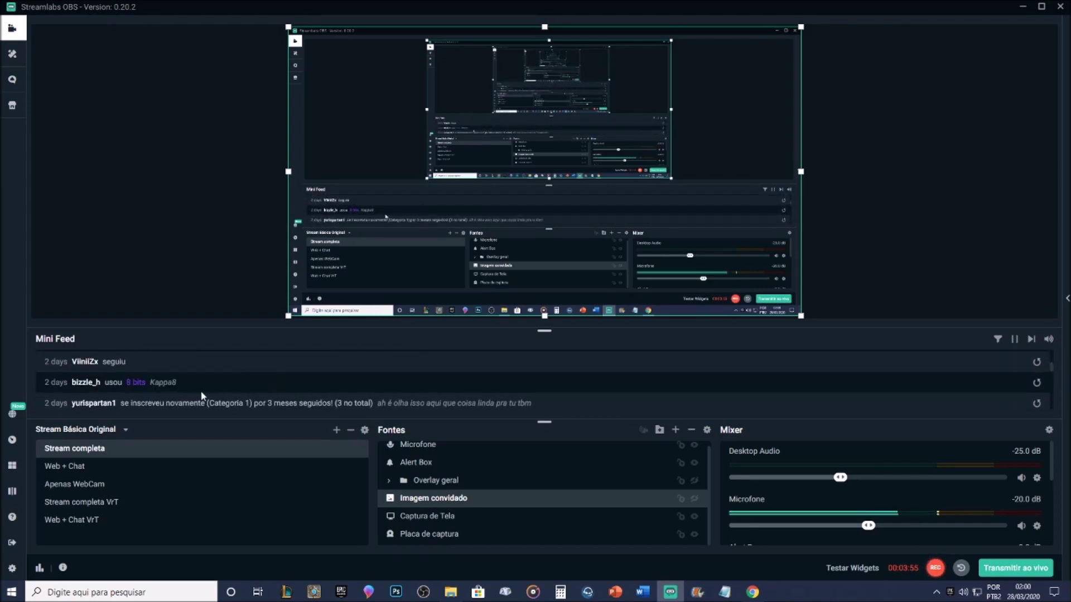
{"action": "scroll", "coordinate": [229, 371], "scroll_direction": "up", "scroll_amount": 1}
{"action": "scroll", "coordinate": [224, 367], "scroll_direction": "up", "scroll_amount": 2}
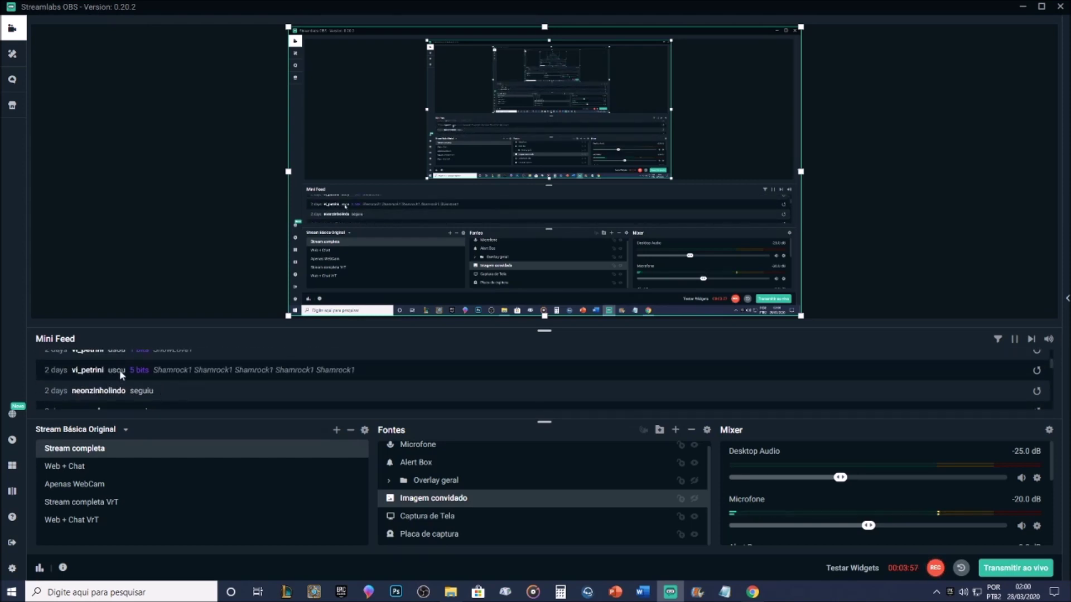
{"action": "scroll", "coordinate": [165, 369], "scroll_direction": "up", "scroll_amount": 1}
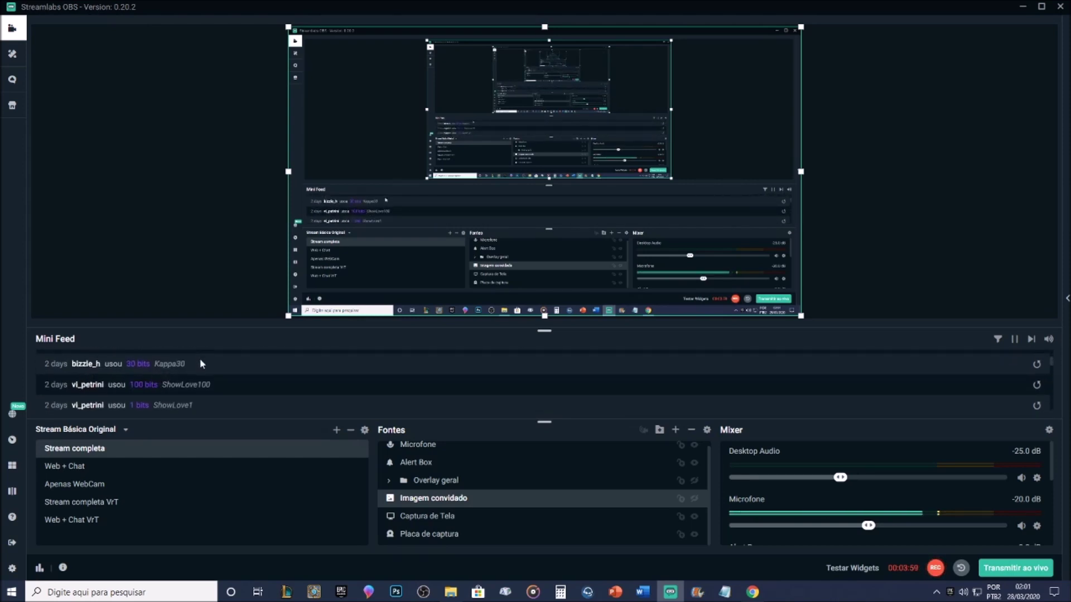
{"action": "scroll", "coordinate": [234, 399], "scroll_direction": "up", "scroll_amount": 3}
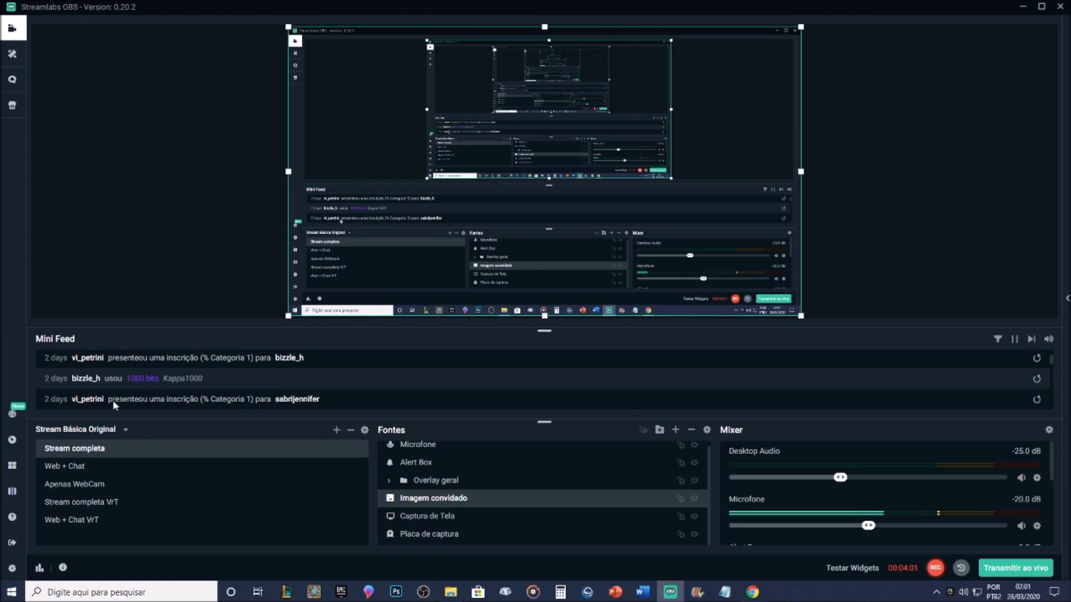
{"action": "scroll", "coordinate": [240, 383], "scroll_direction": "up", "scroll_amount": 3}
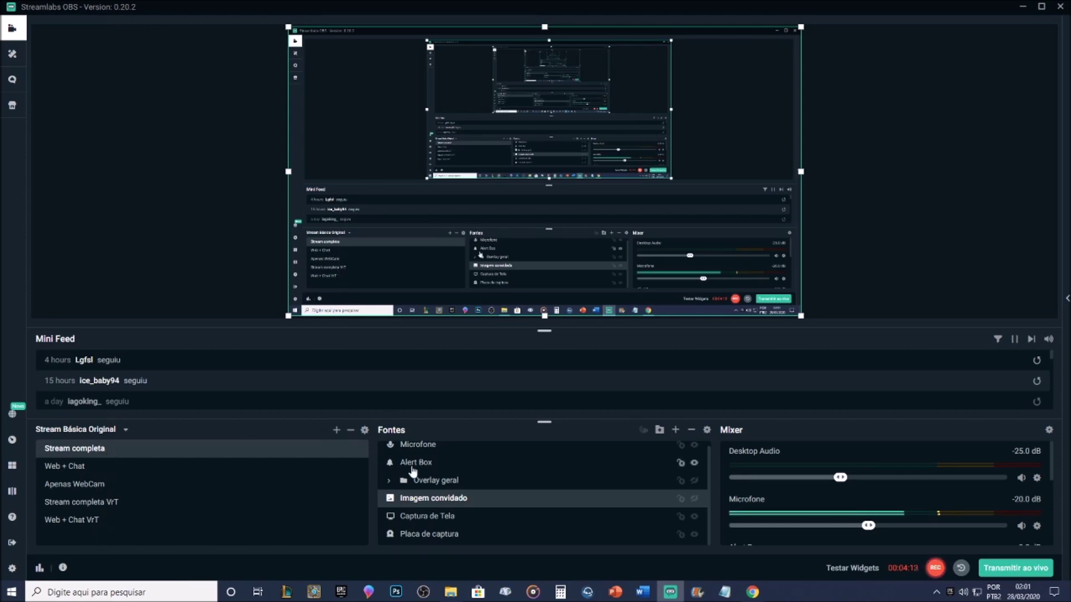
- Inspect the Microfone and Alert Box sources of the Stream completa scene by selecting each one
{"action": "left_click", "coordinate": [694, 500]}
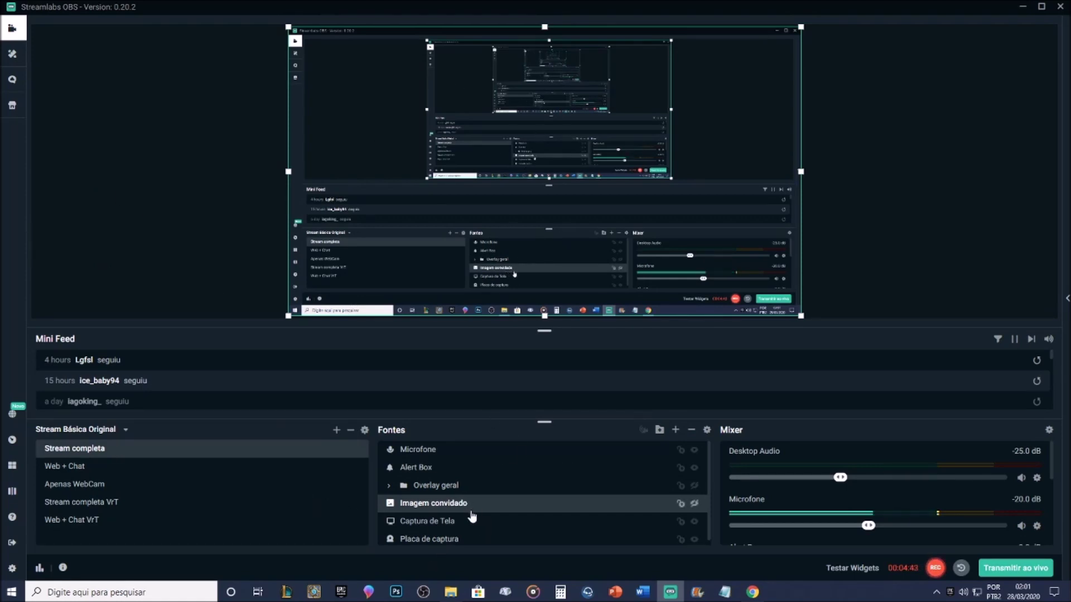
{"action": "mouse_move", "coordinate": [422, 430]}
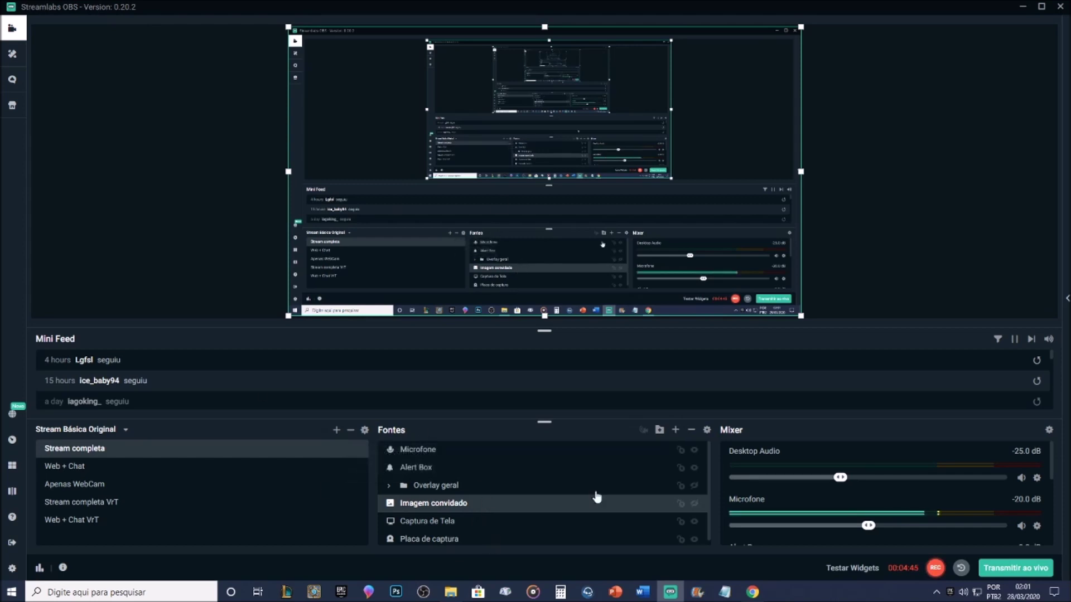
{"action": "left_click", "coordinate": [586, 455]}
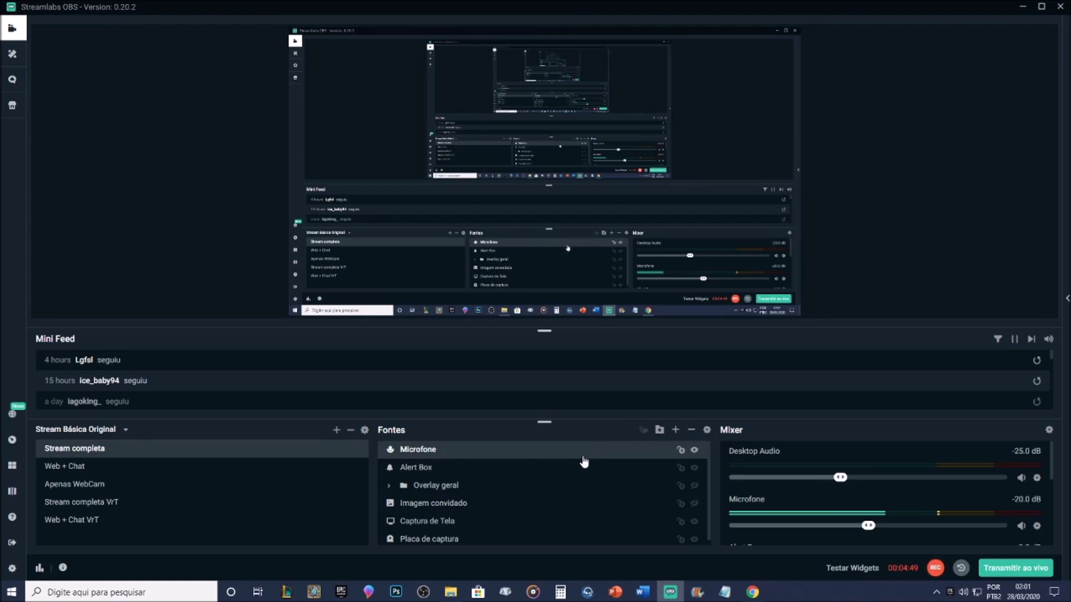
{"action": "left_click", "coordinate": [414, 469]}
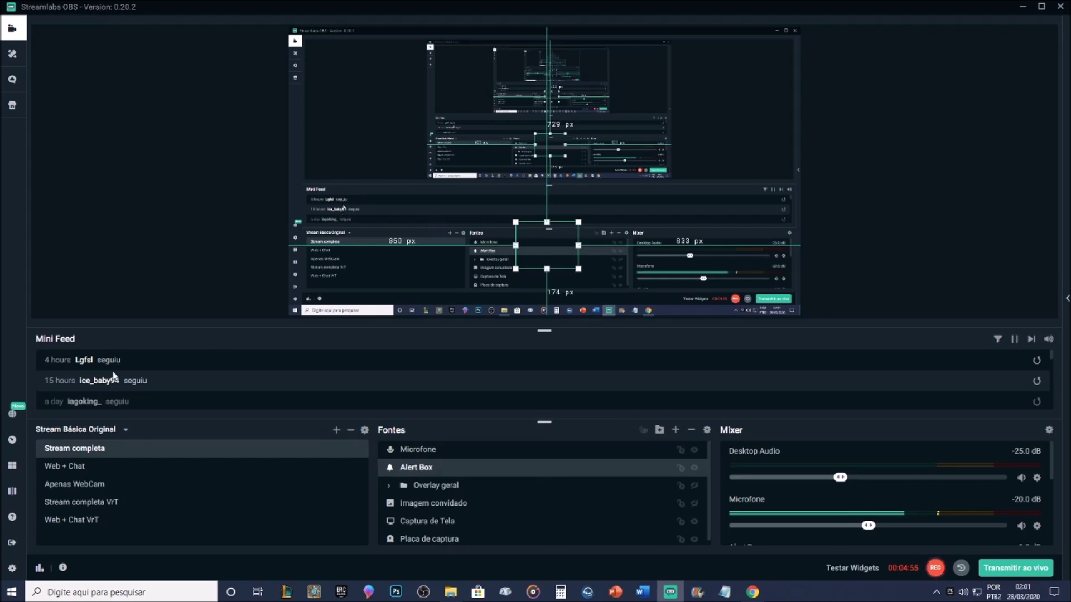
- Expand the Overlay geral source folder, look through the sources it contains, and collapse it again
{"action": "left_click", "coordinate": [390, 487]}
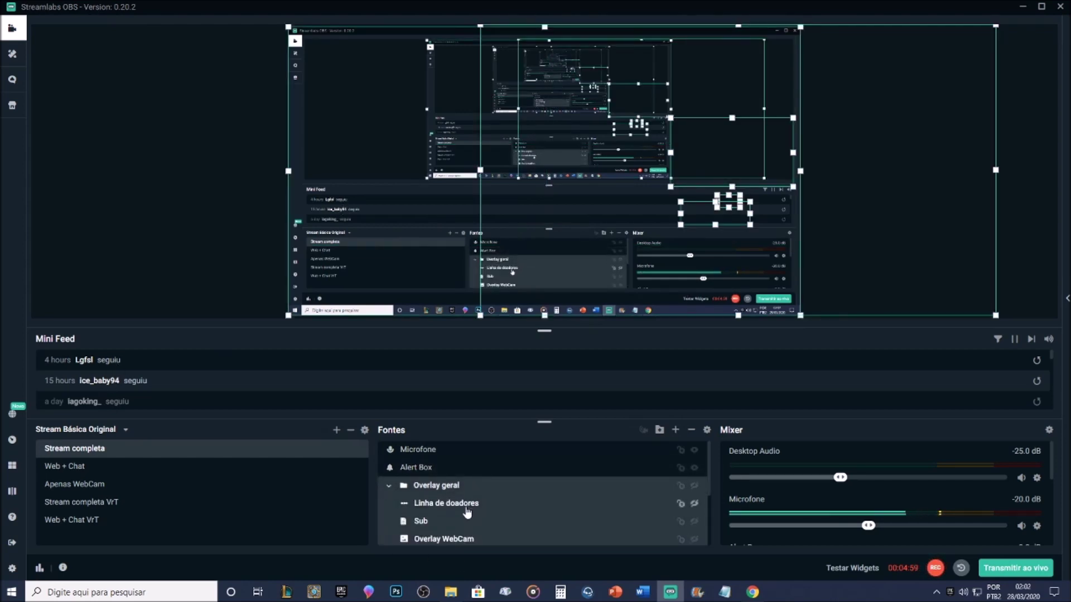
{"action": "scroll", "coordinate": [467, 508], "scroll_direction": "down", "scroll_amount": 3}
{"action": "scroll", "coordinate": [454, 492], "scroll_direction": "up", "scroll_amount": 2}
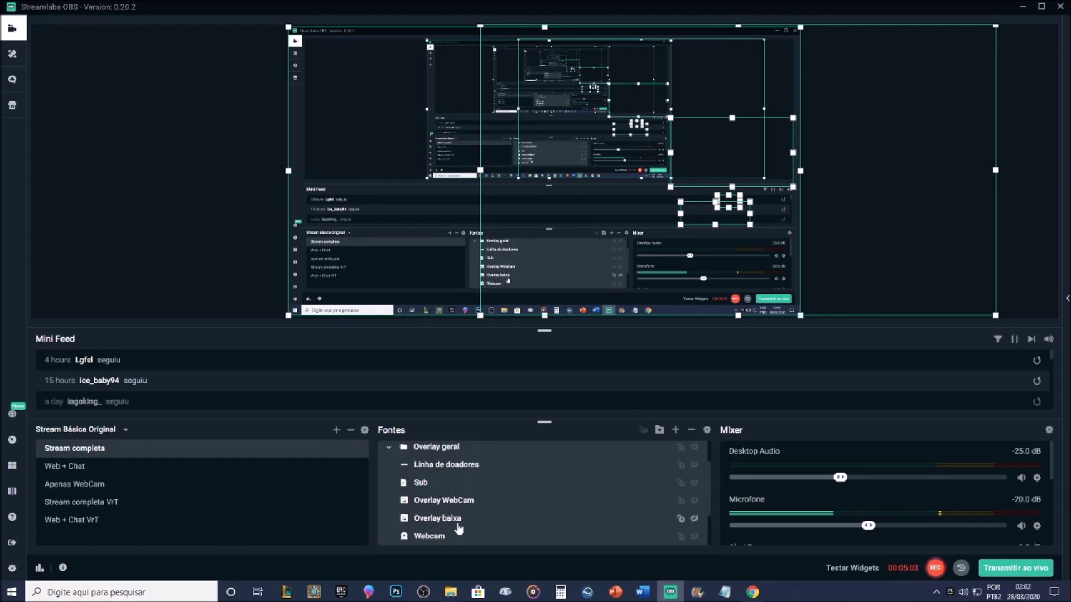
{"action": "left_click", "coordinate": [390, 448]}
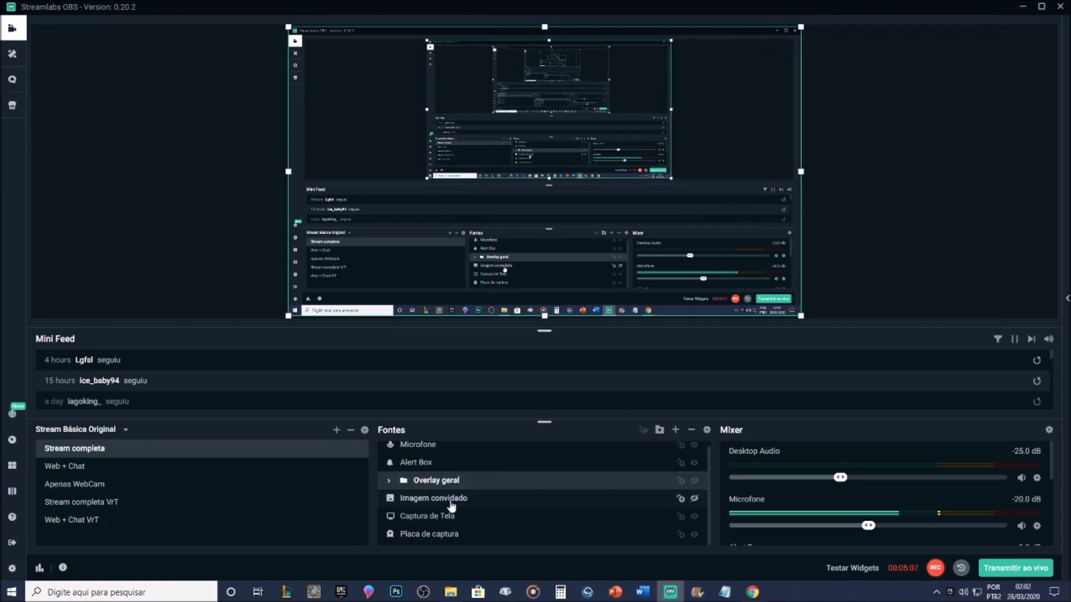
- Inspect the Imagem convidado, Captura de Tela and Placa de captura sources one after another
{"action": "left_click", "coordinate": [452, 505]}
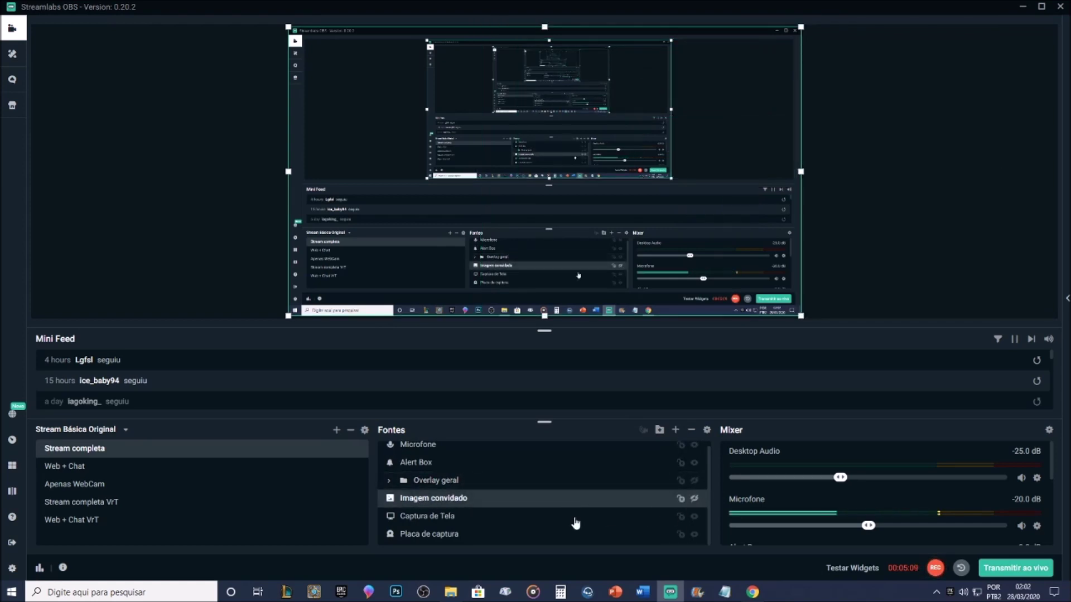
{"action": "left_click", "coordinate": [441, 516]}
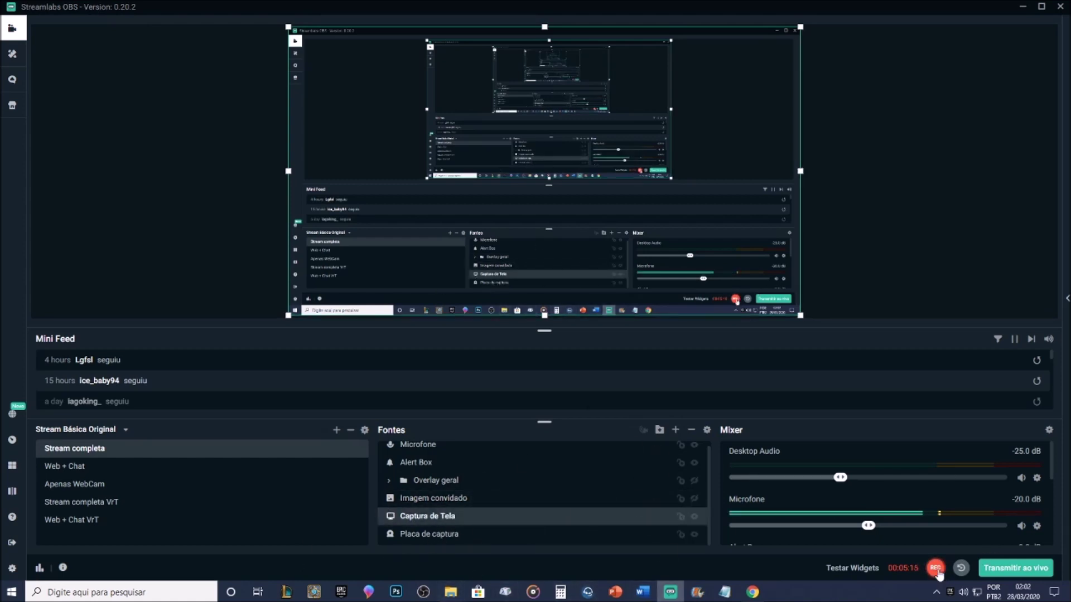
{"action": "left_click", "coordinate": [521, 540]}
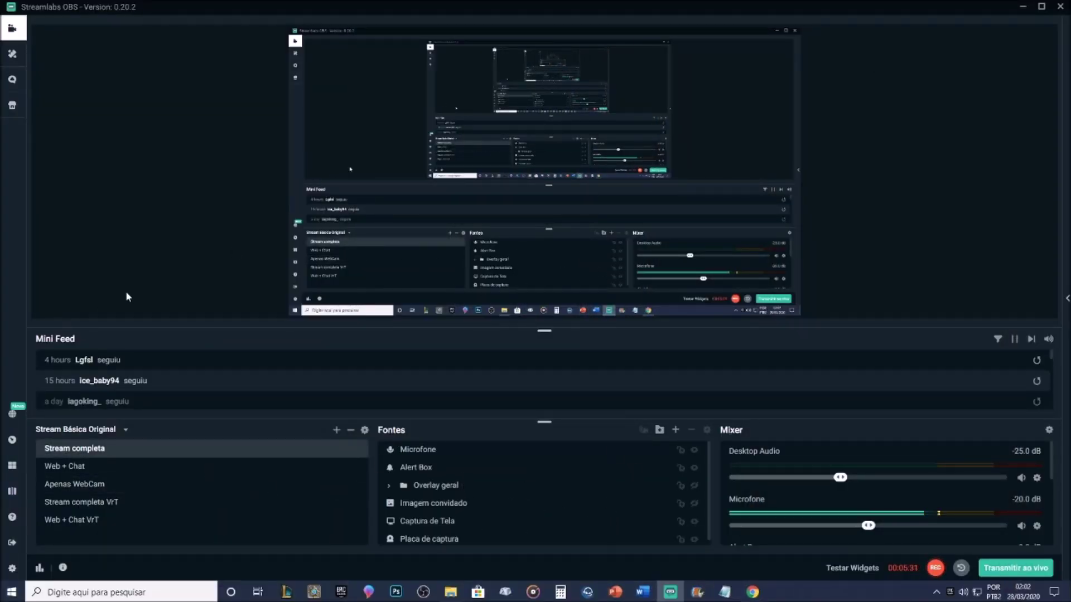
- Review the mixer's audio channels and their advanced audio properties, closing the properties window when done
{"action": "scroll", "coordinate": [989, 452], "scroll_direction": "down", "scroll_amount": 4}
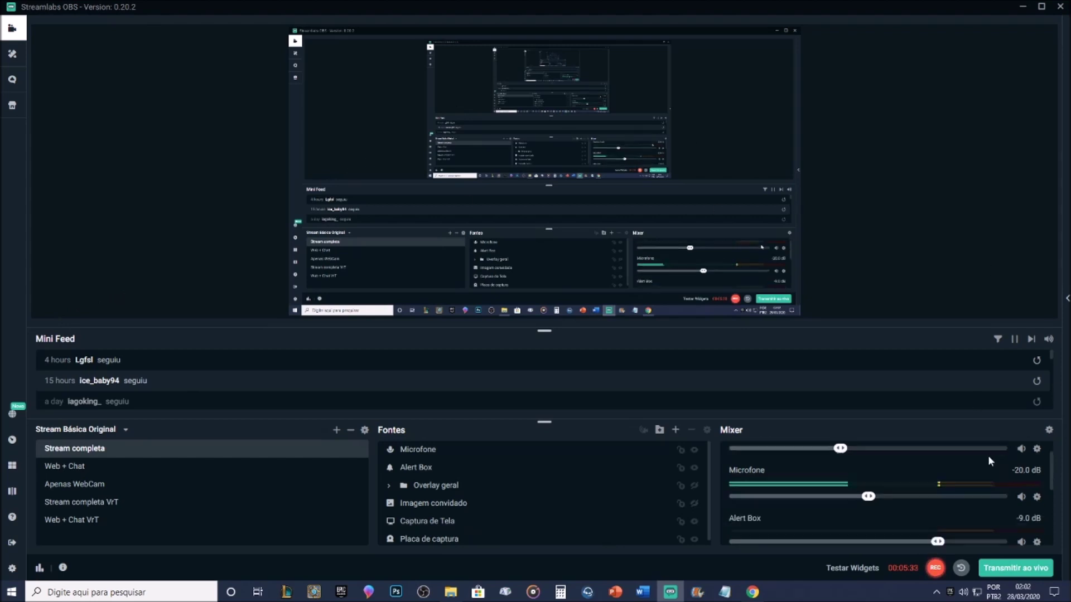
{"action": "scroll", "coordinate": [988, 484], "scroll_direction": "up", "scroll_amount": 4}
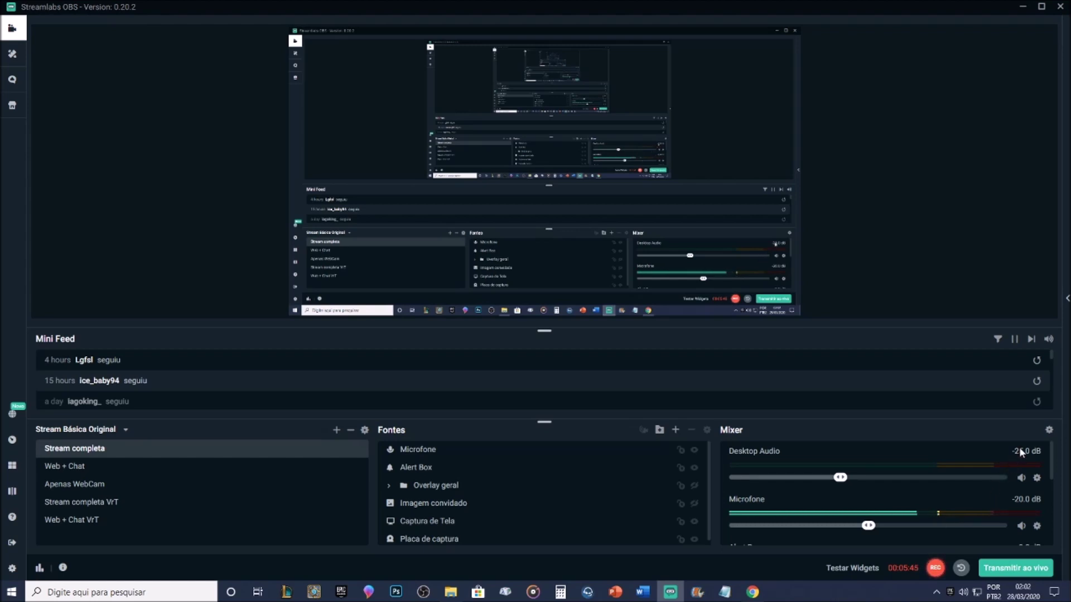
{"action": "left_click", "coordinate": [1048, 431]}
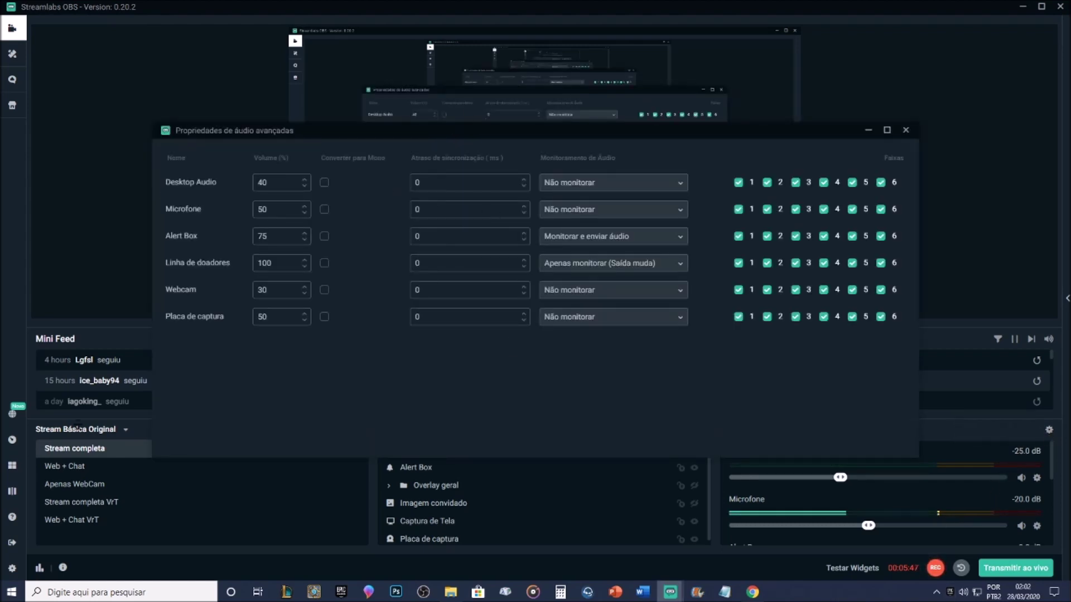
{"action": "left_click", "coordinate": [906, 132]}
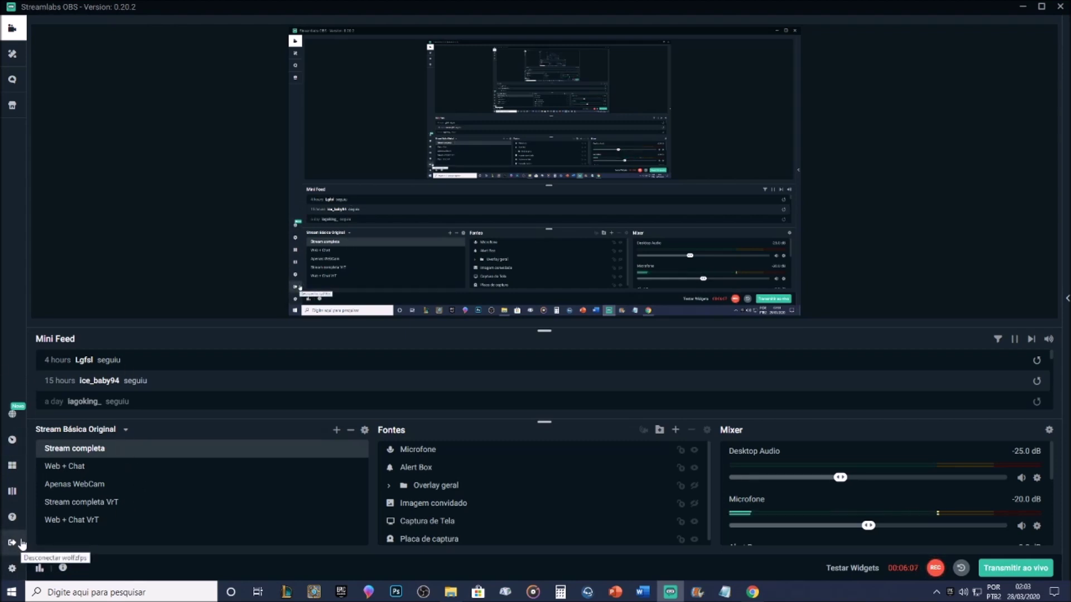
- Open the Transmissão settings and switch multistreaming on briefly to view the connected platforms, turning it back off
{"action": "left_click", "coordinate": [12, 569]}
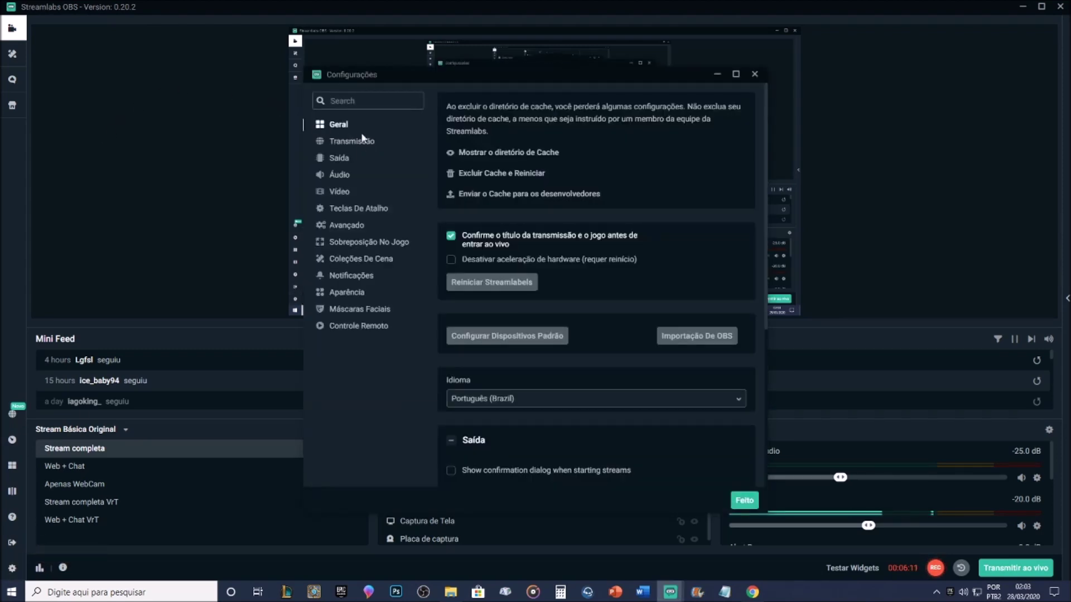
{"action": "left_click", "coordinate": [364, 142]}
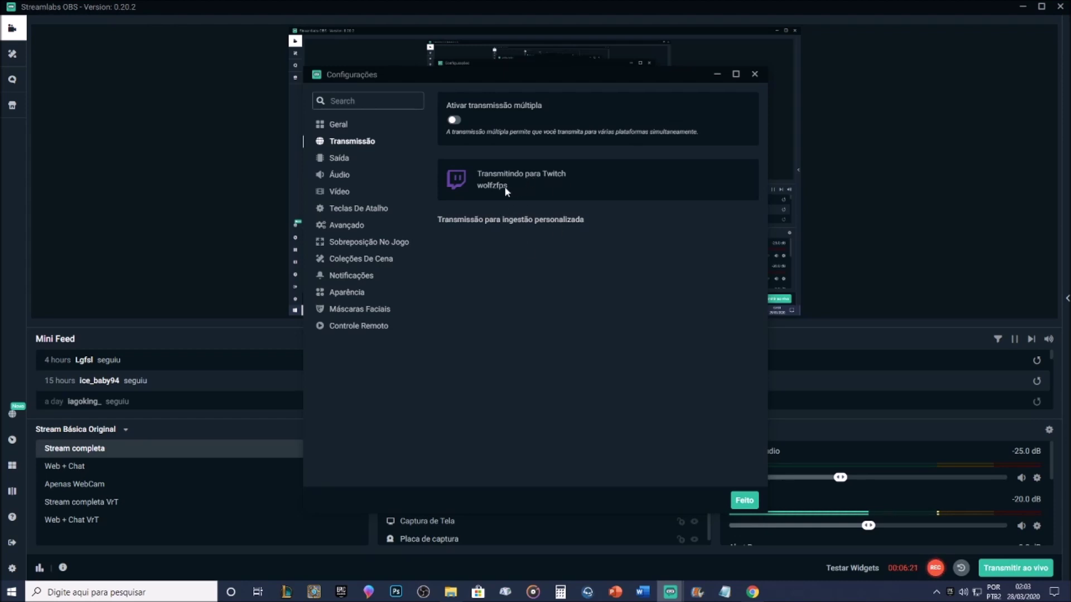
{"action": "left_click", "coordinate": [455, 120]}
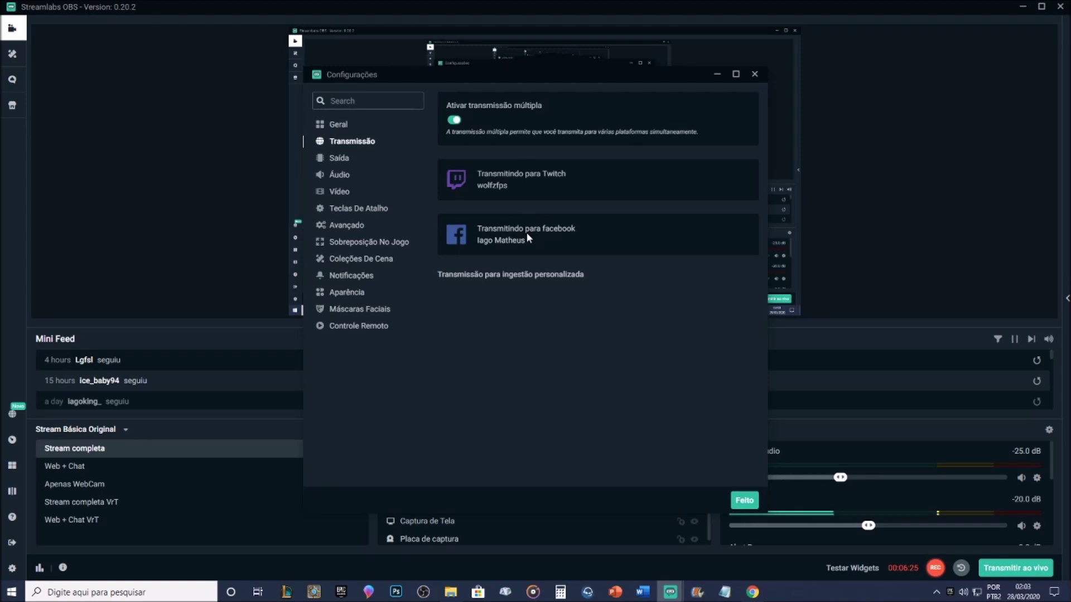
{"action": "left_click", "coordinate": [454, 119]}
- Review the Saída settings for streaming, recording and the replay buffer
{"action": "left_click", "coordinate": [335, 164]}
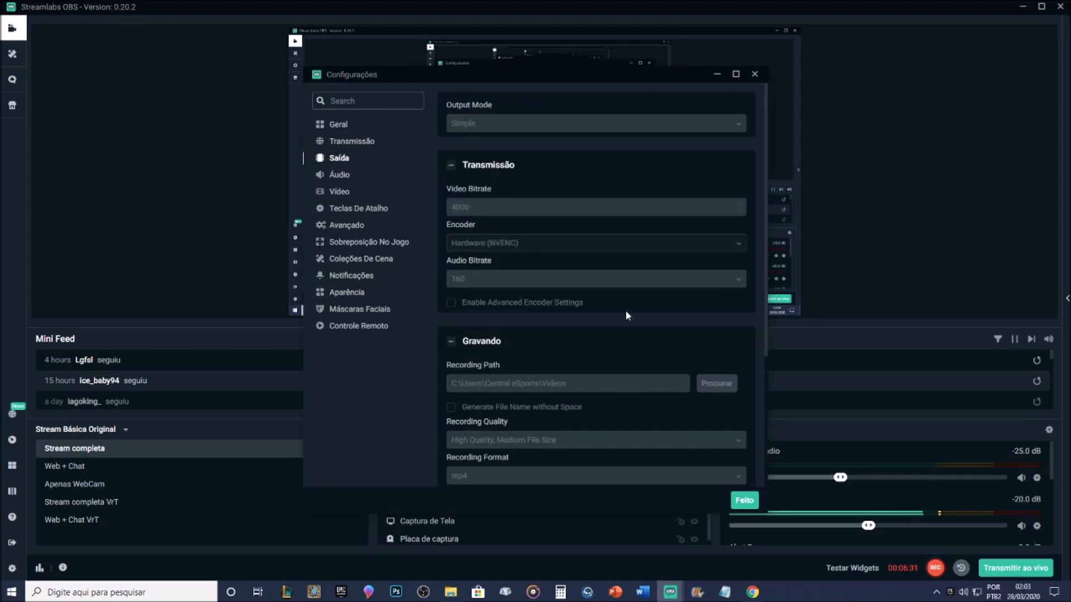
{"action": "scroll", "coordinate": [647, 285], "scroll_direction": "down", "scroll_amount": 3}
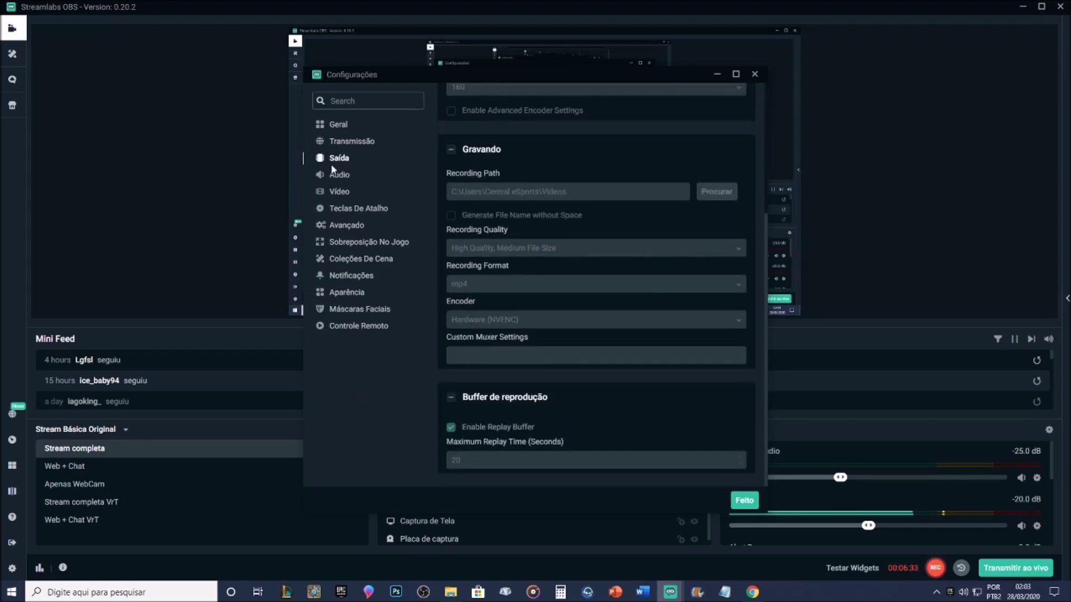
{"action": "scroll", "coordinate": [691, 351], "scroll_direction": "up", "scroll_amount": 3}
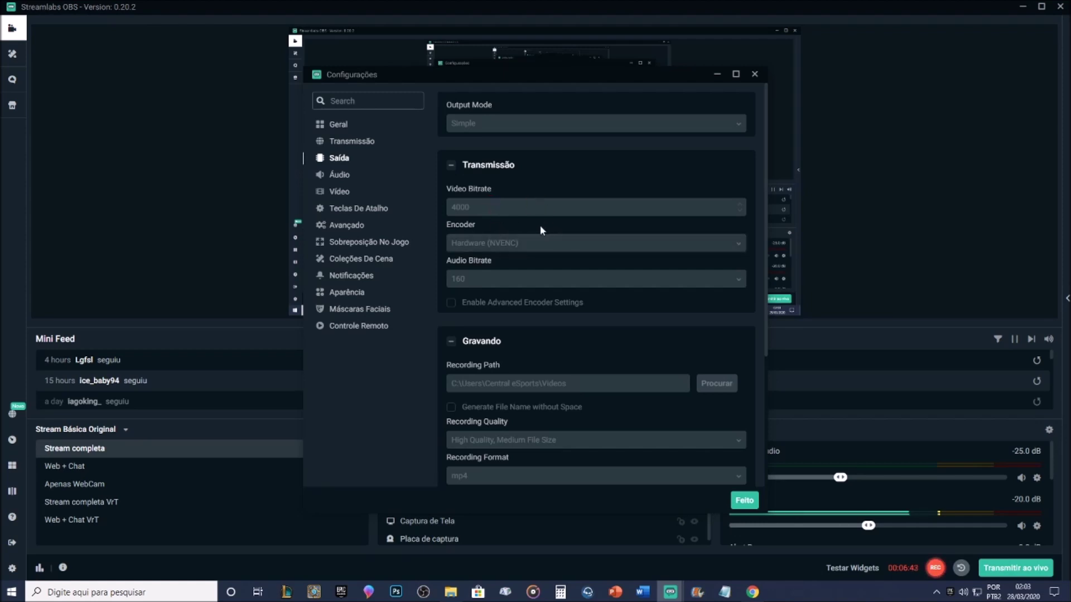
- View the sample rate and channel options in the Áudio settings, keeping 44.1khz and Stereo
{"action": "left_click", "coordinate": [339, 175]}
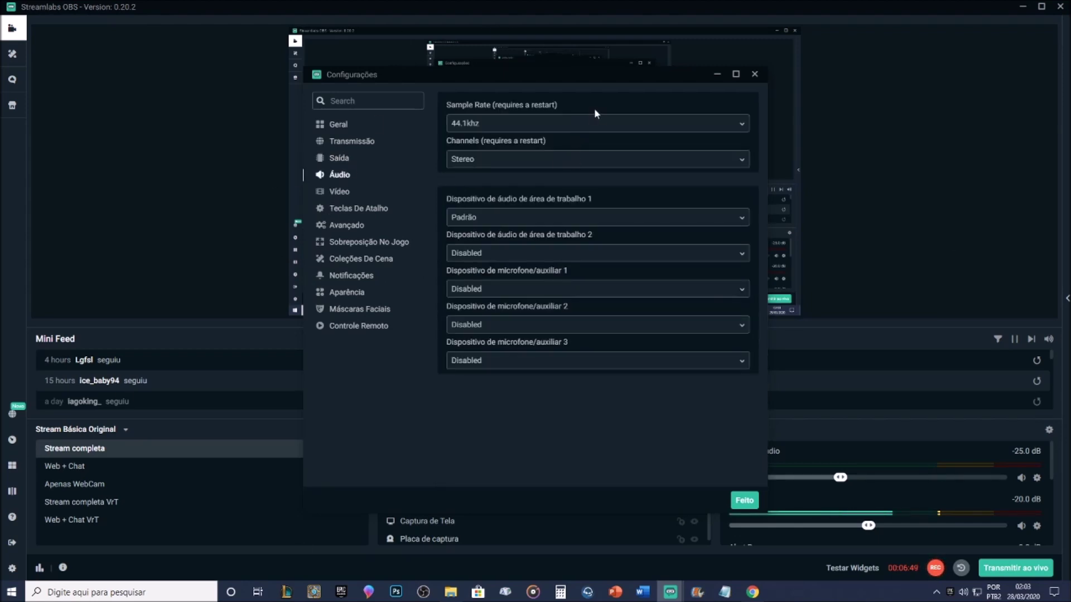
{"action": "left_click", "coordinate": [614, 125]}
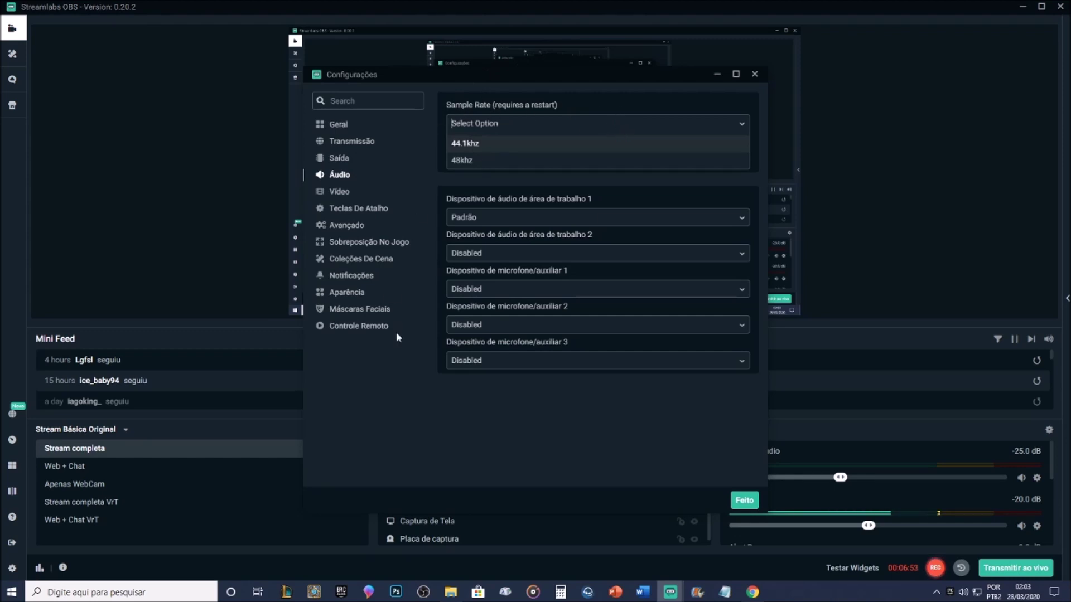
{"action": "key", "text": "Return"}
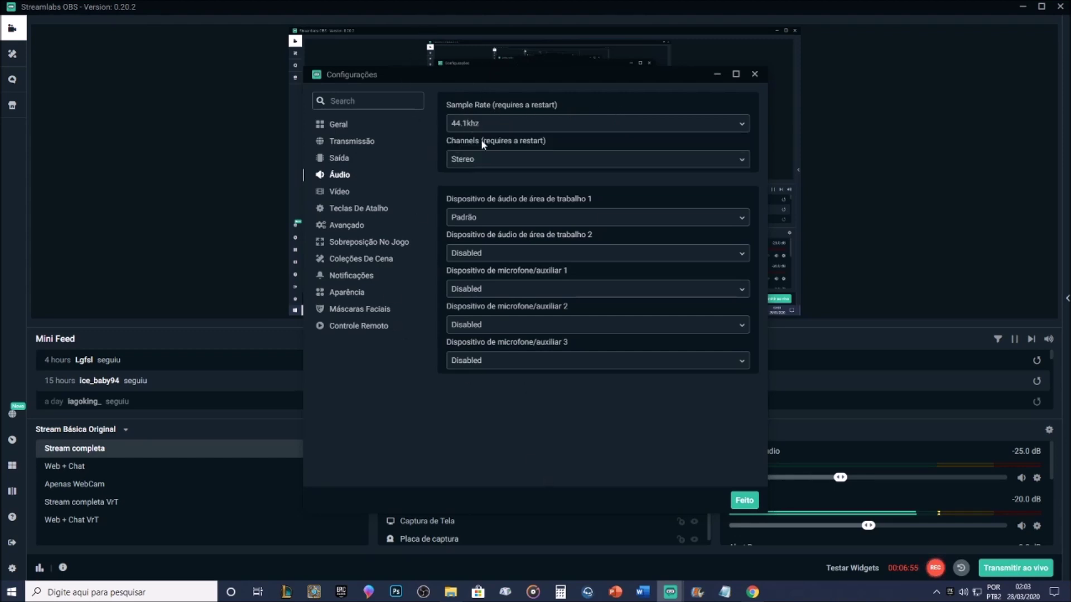
{"action": "left_click", "coordinate": [573, 159]}
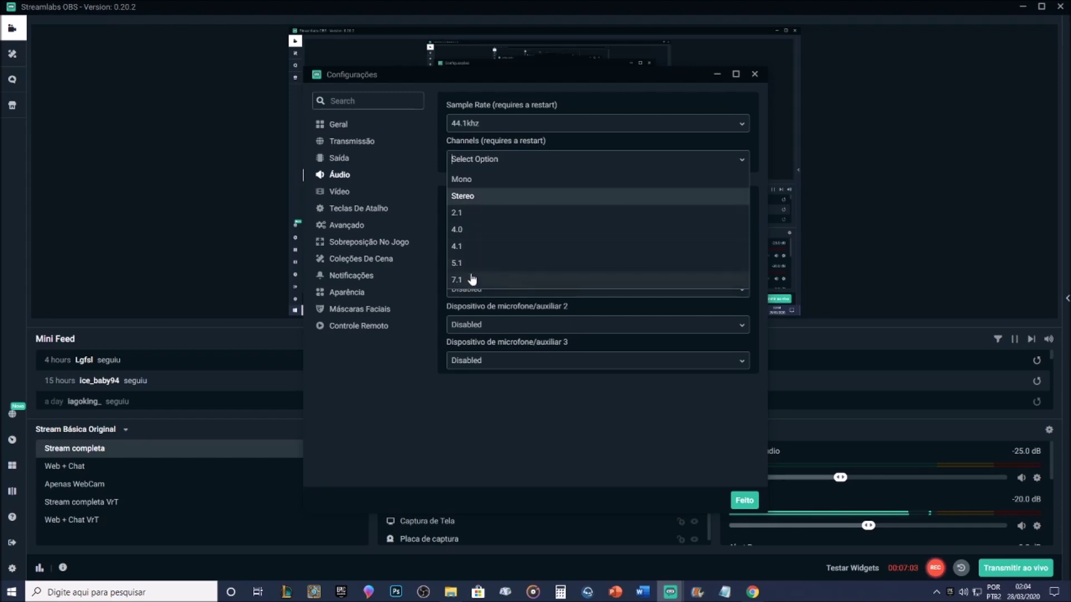
{"action": "left_click", "coordinate": [602, 450]}
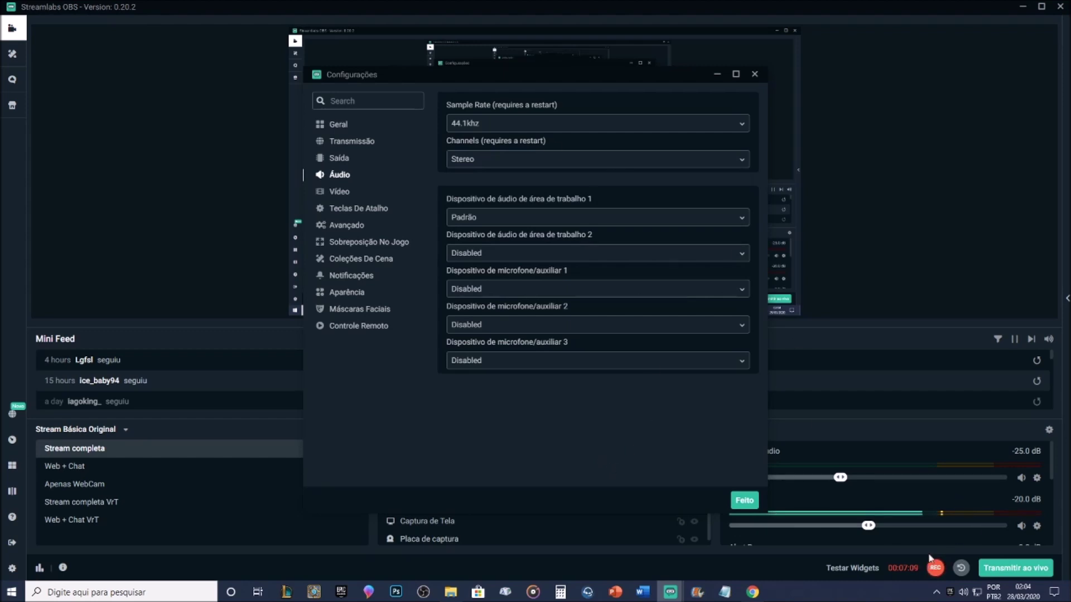
- View the device options for desktop audio 1 and 2, keeping Padrão for the first and Disabled for the second
{"action": "left_click", "coordinate": [507, 226]}
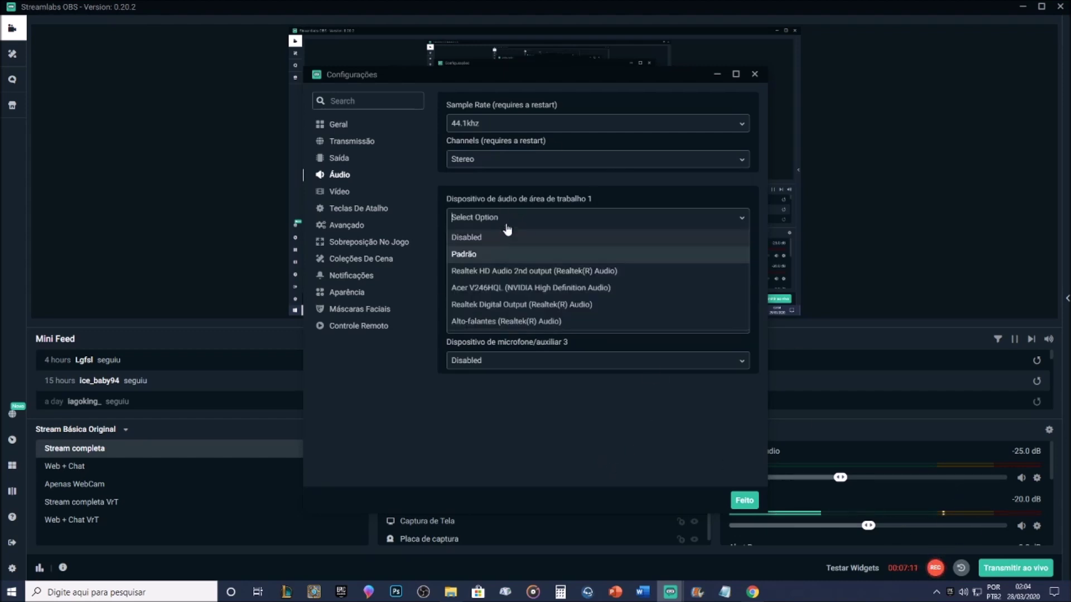
{"action": "left_click", "coordinate": [504, 254]}
{"action": "left_click", "coordinate": [514, 256]}
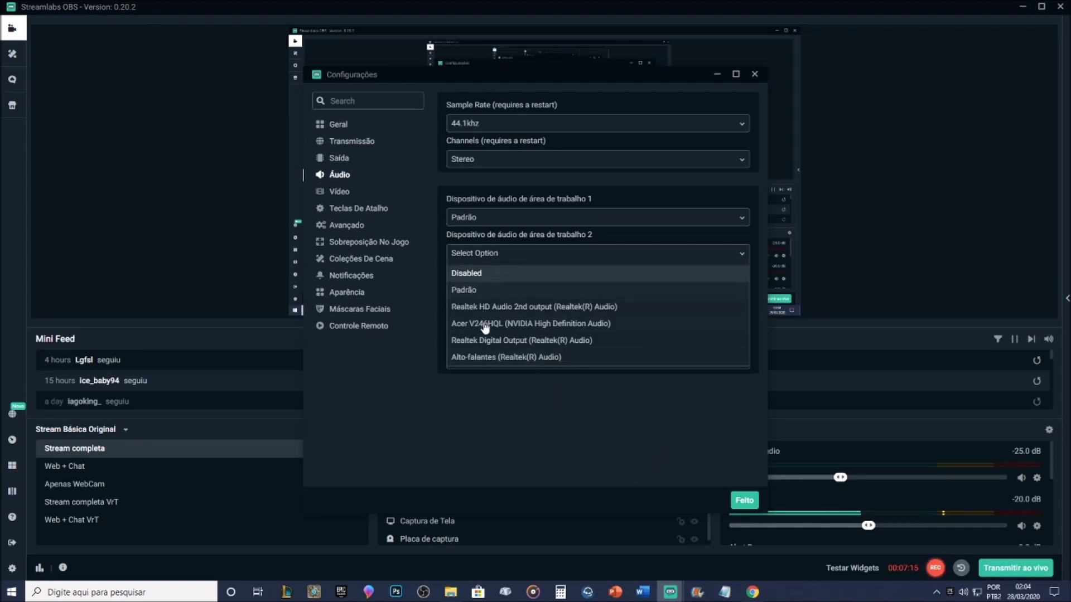
{"action": "left_click", "coordinate": [523, 394]}
- Look over the Vídeo and Teclas De Atalho settings and open the Avançado settings
{"action": "left_click", "coordinate": [338, 192]}
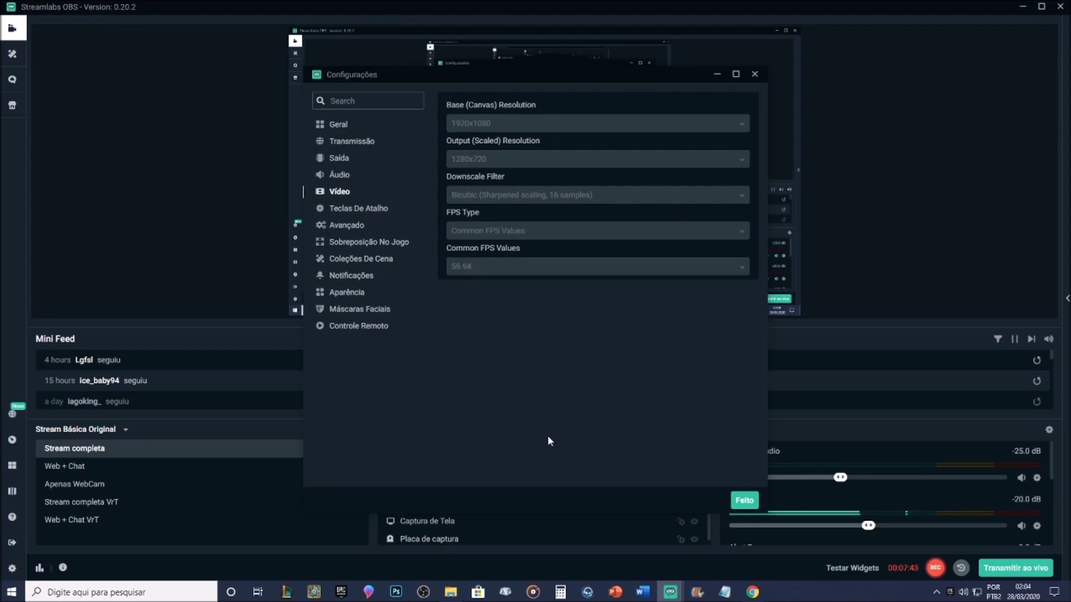
{"action": "left_click", "coordinate": [358, 209]}
{"action": "left_click", "coordinate": [354, 229]}
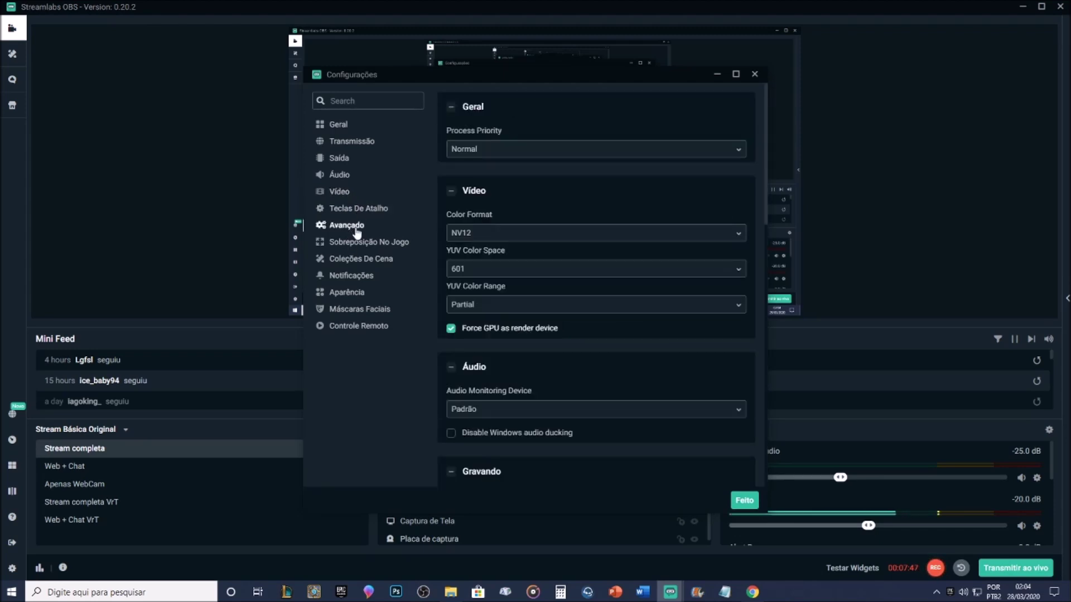
- Look through the Teclas De Atalho, Avançado and Geral settings and close the settings window
{"action": "left_click", "coordinate": [361, 210]}
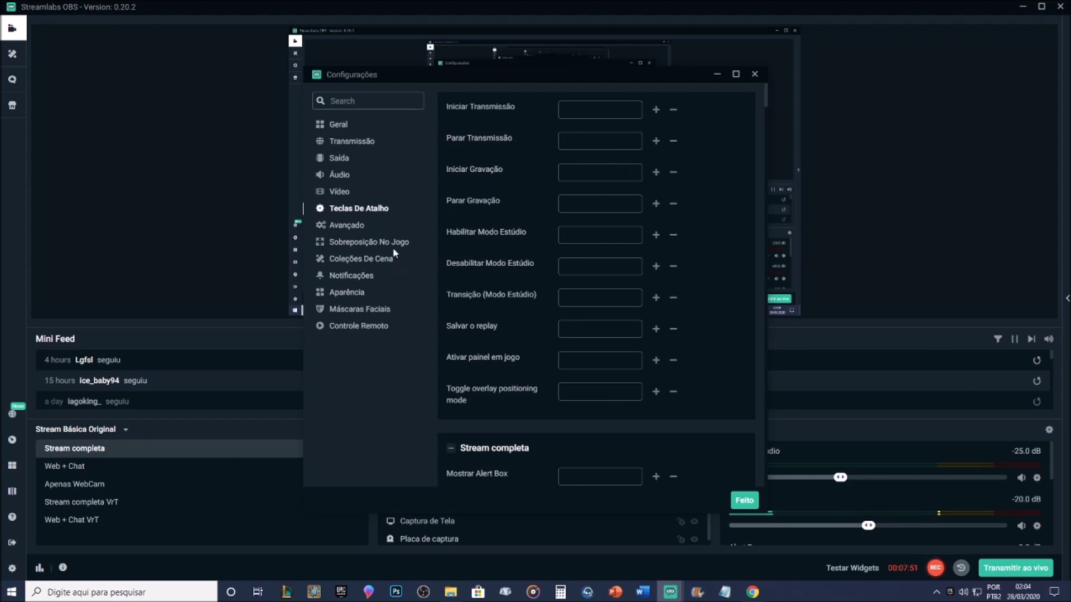
{"action": "left_click", "coordinate": [379, 224]}
{"action": "scroll", "coordinate": [573, 244], "scroll_direction": "down", "scroll_amount": 10}
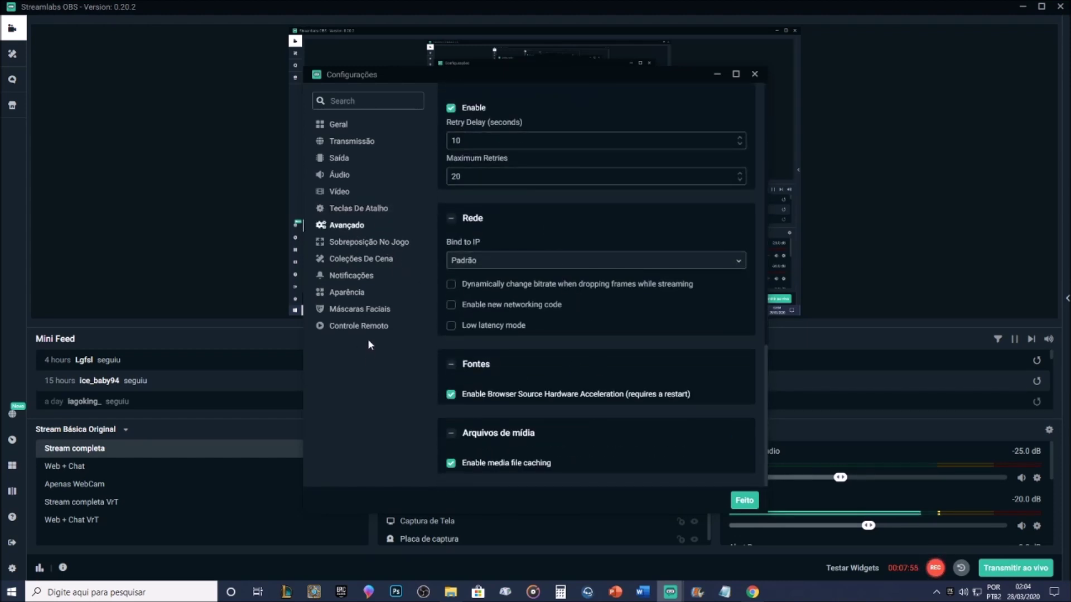
{"action": "left_click", "coordinate": [340, 128]}
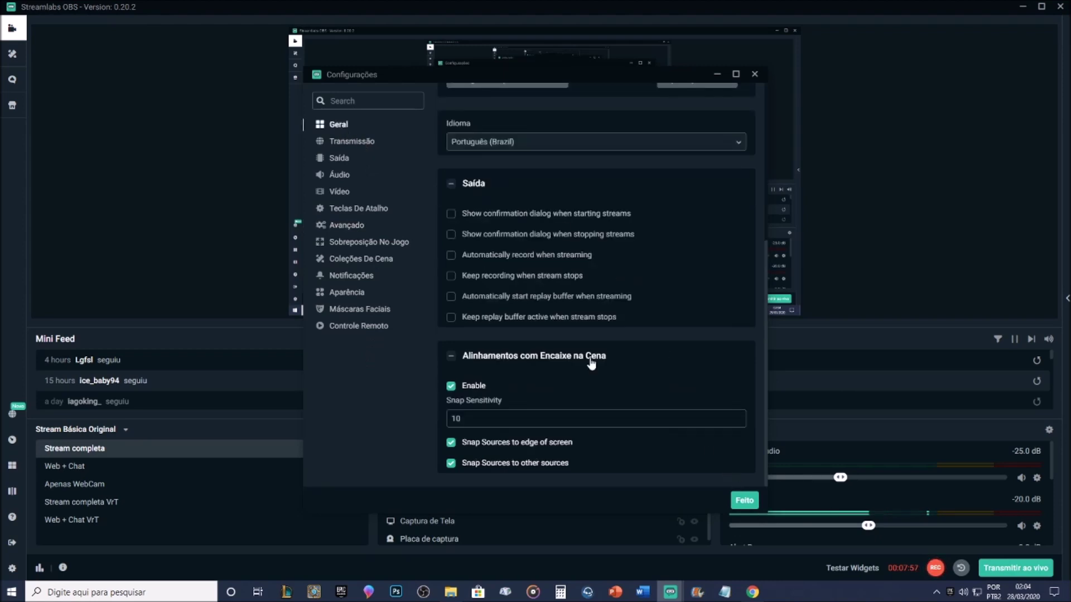
{"action": "scroll", "coordinate": [590, 363], "scroll_direction": "up", "scroll_amount": 5}
{"action": "left_click", "coordinate": [742, 502]}
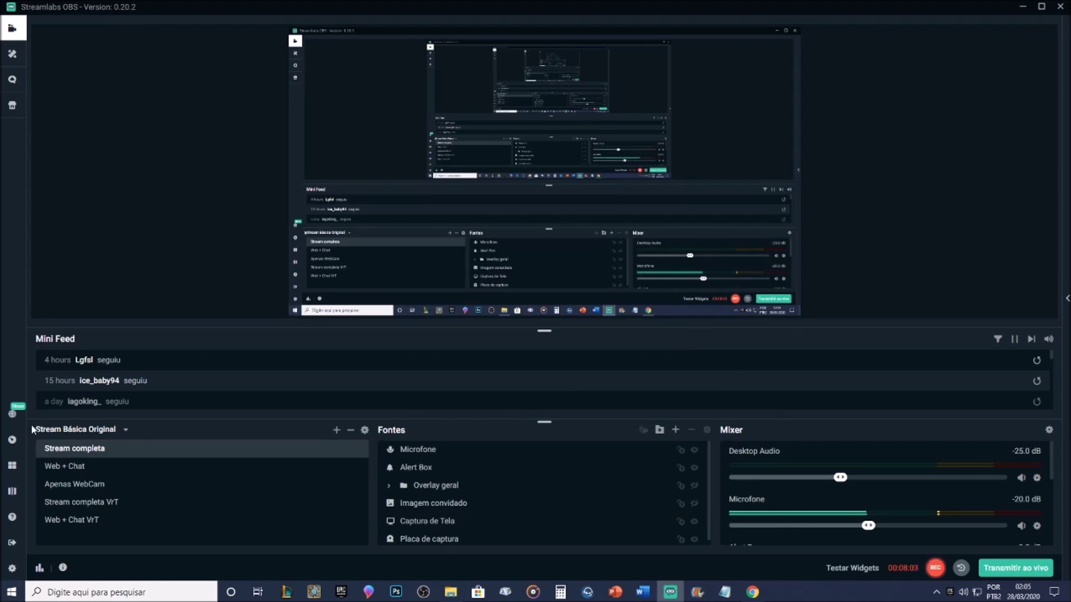
- Switch to Studio Mode to view the Edit and Live previews, and return to the single preview
{"action": "left_click", "coordinate": [12, 492]}
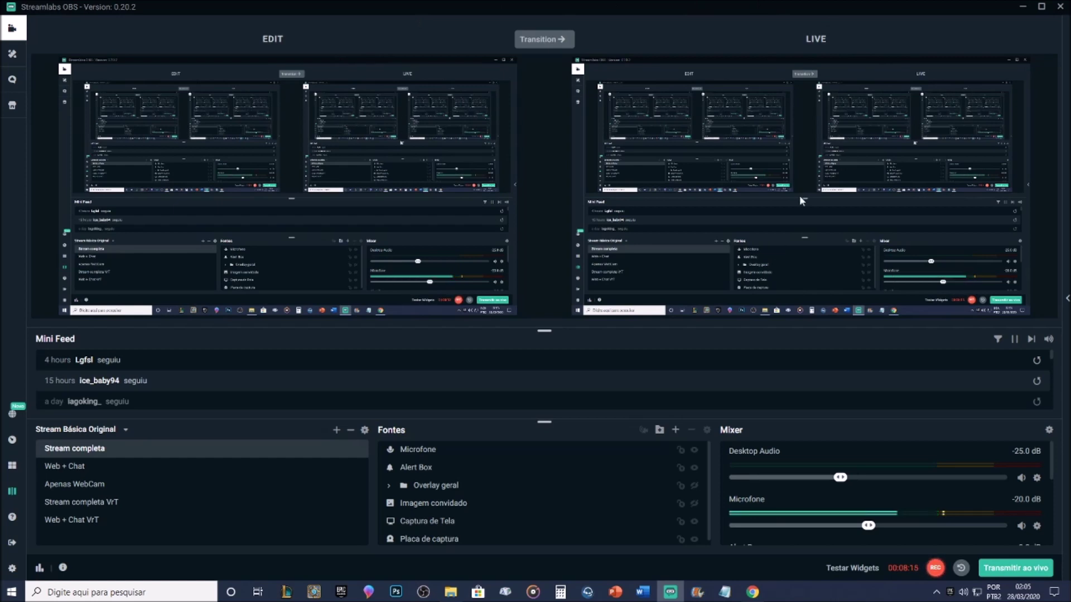
{"action": "left_click", "coordinate": [315, 162]}
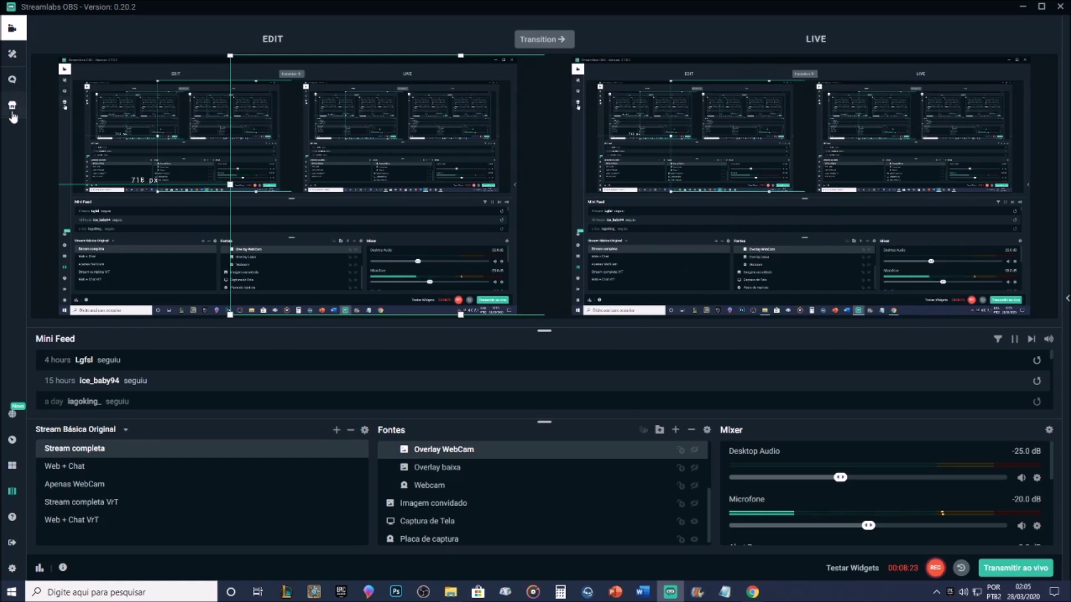
{"action": "left_click", "coordinate": [40, 186]}
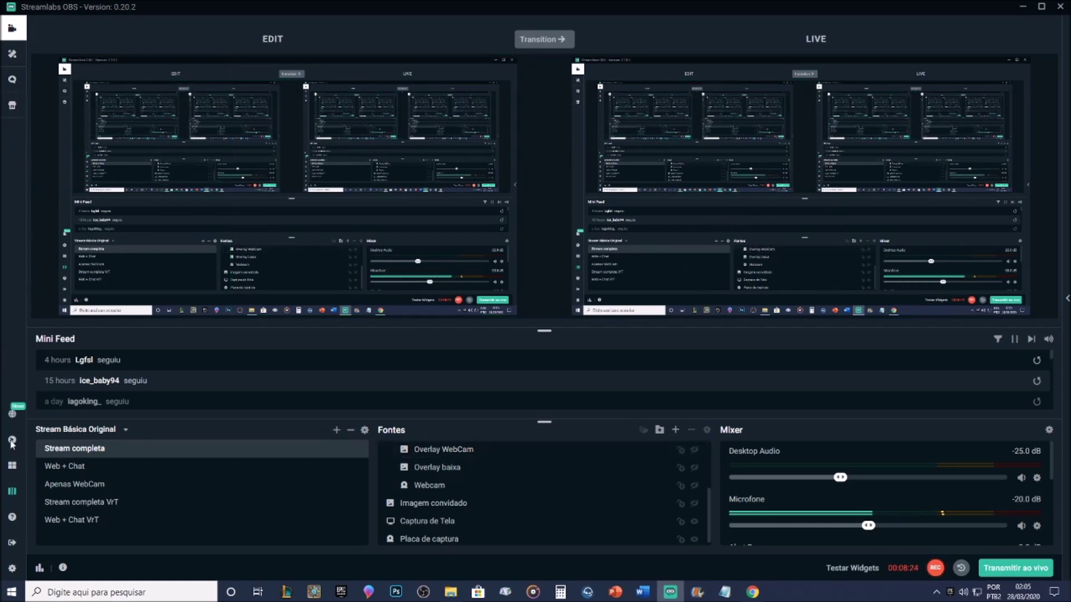
{"action": "left_click", "coordinate": [15, 491]}
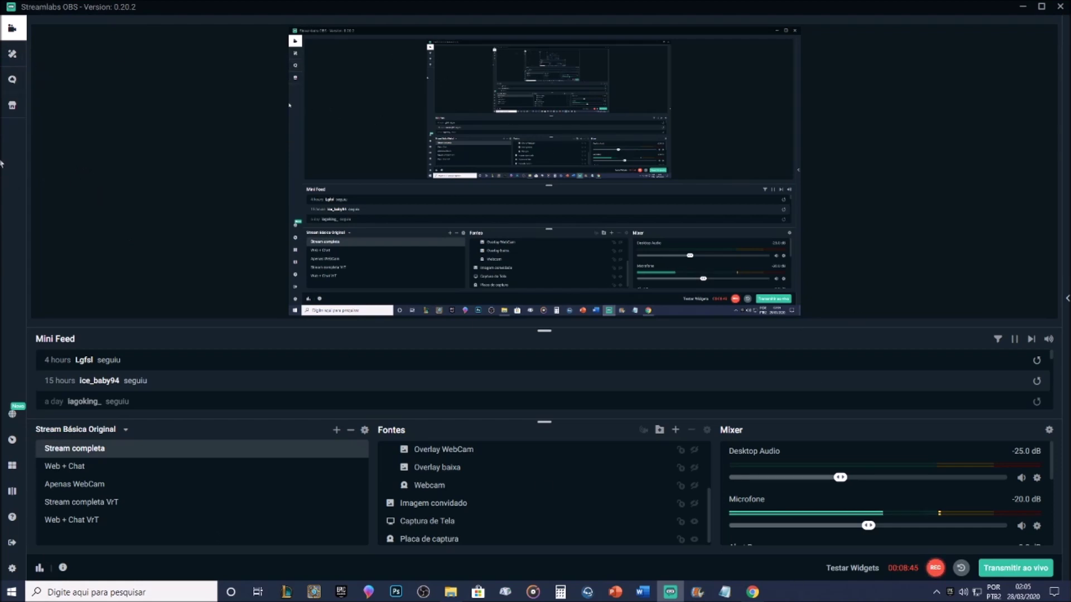
- Open Cloudbot and review the first page of its custom chat commands and responses
{"action": "left_click", "coordinate": [11, 80]}
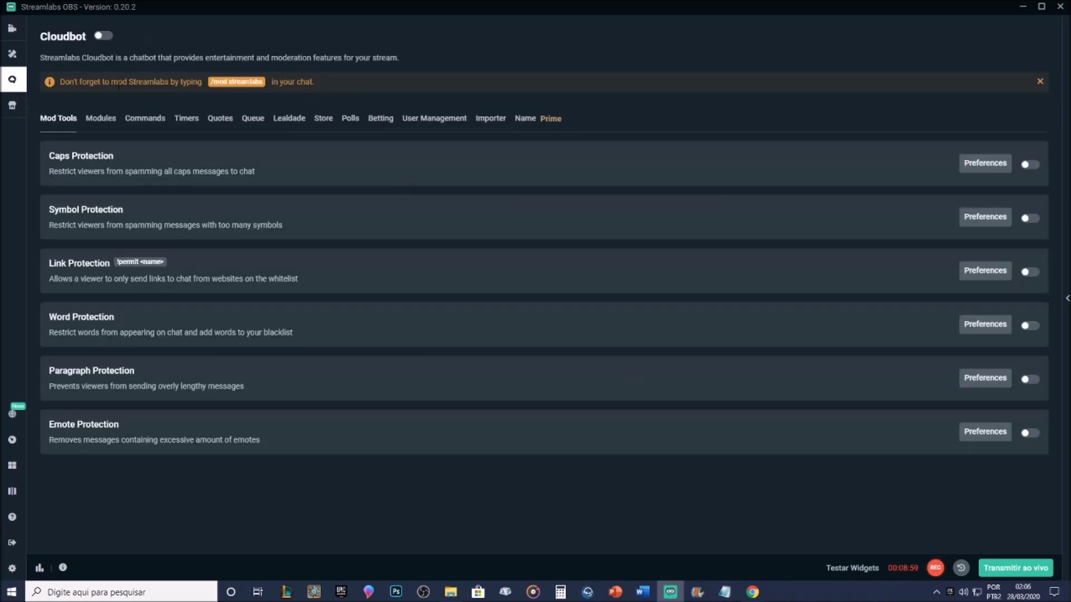
{"action": "left_click", "coordinate": [146, 119]}
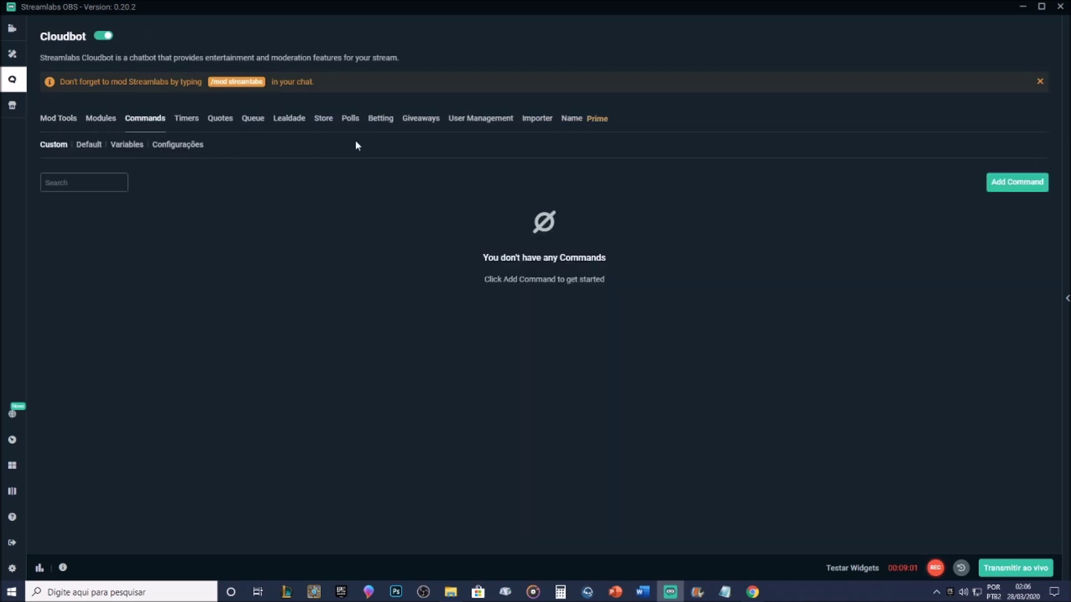
{"action": "left_click", "coordinate": [237, 82]}
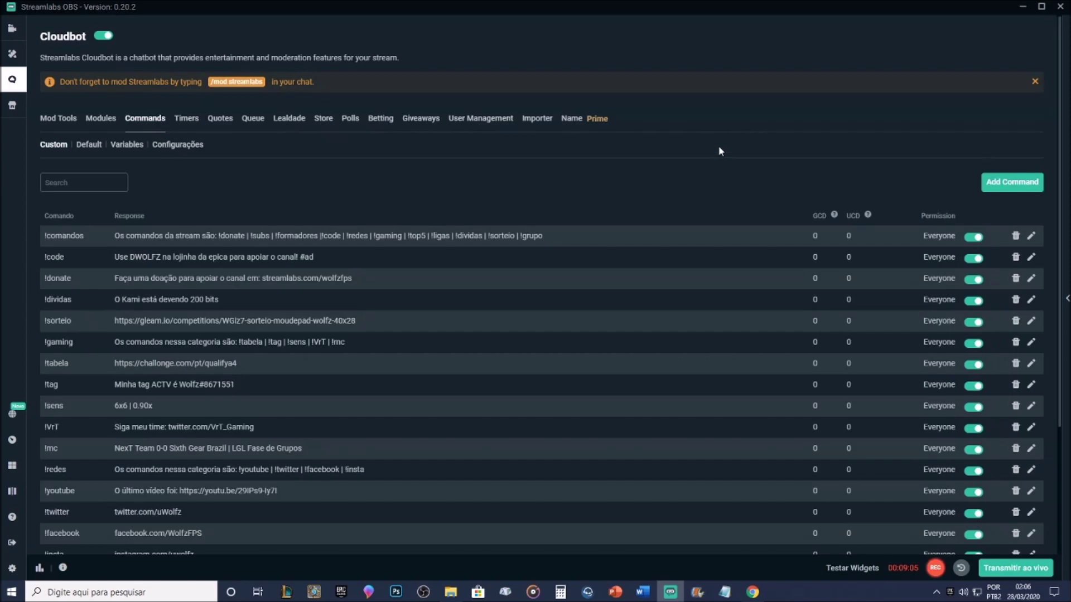
{"action": "scroll", "coordinate": [435, 360], "scroll_direction": "down", "scroll_amount": 3}
{"action": "scroll", "coordinate": [327, 361], "scroll_direction": "up", "scroll_amount": 3}
{"action": "scroll", "coordinate": [531, 363], "scroll_direction": "down", "scroll_amount": 3}
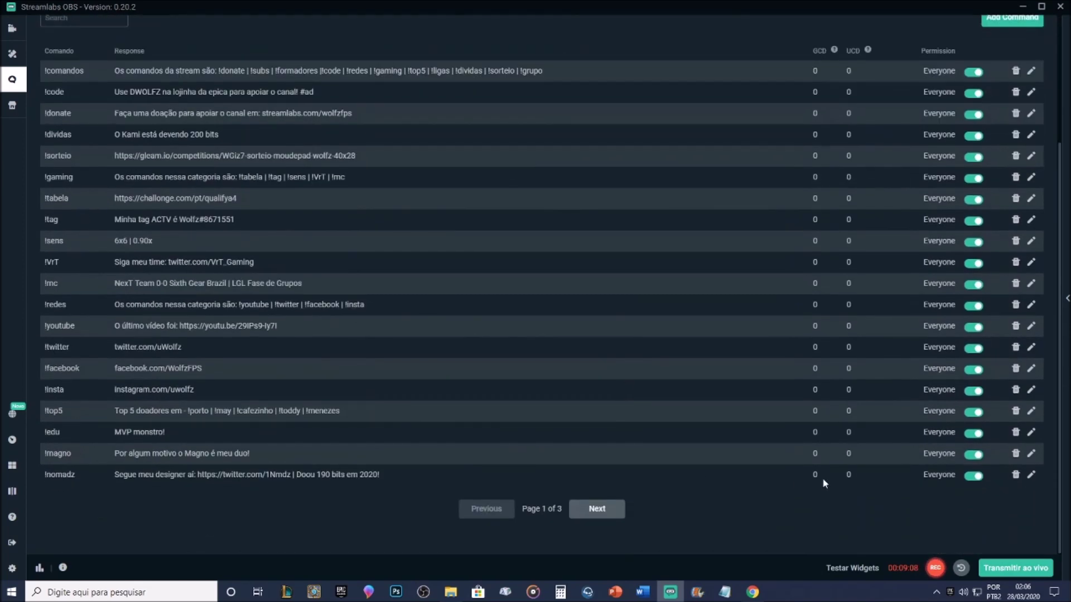
- Page through the custom commands on pages 2 and 3 and return to the first page
{"action": "left_click", "coordinate": [605, 520]}
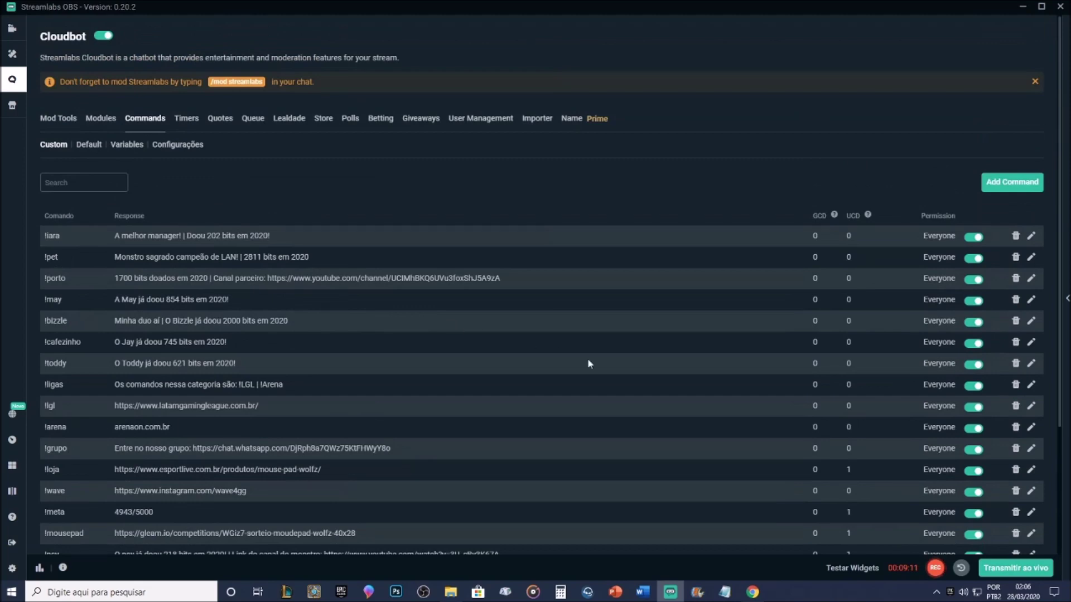
{"action": "scroll", "coordinate": [148, 222], "scroll_direction": "down", "scroll_amount": 3}
{"action": "scroll", "coordinate": [88, 231], "scroll_direction": "up", "scroll_amount": 3}
{"action": "scroll", "coordinate": [66, 306], "scroll_direction": "down", "scroll_amount": 3}
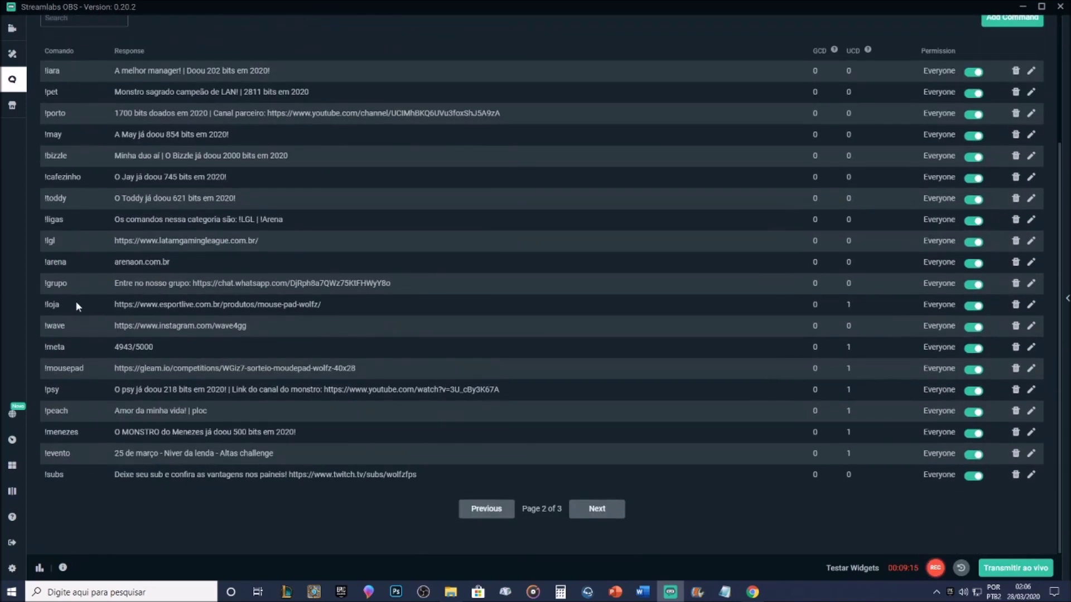
{"action": "left_click", "coordinate": [605, 520]}
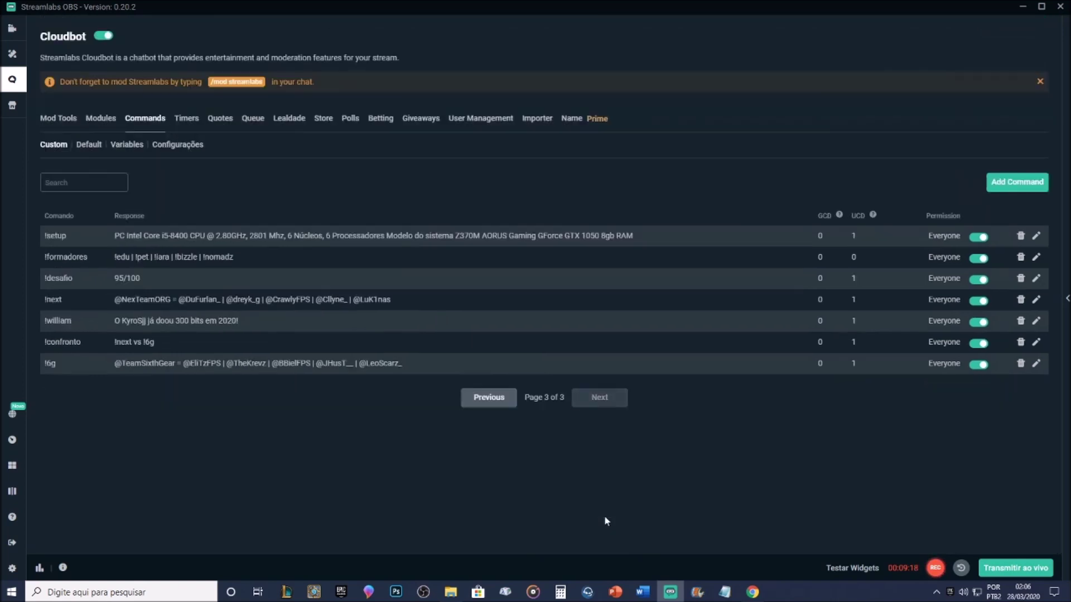
{"action": "left_click", "coordinate": [484, 403]}
{"action": "scroll", "coordinate": [486, 443], "scroll_direction": "down", "scroll_amount": 3}
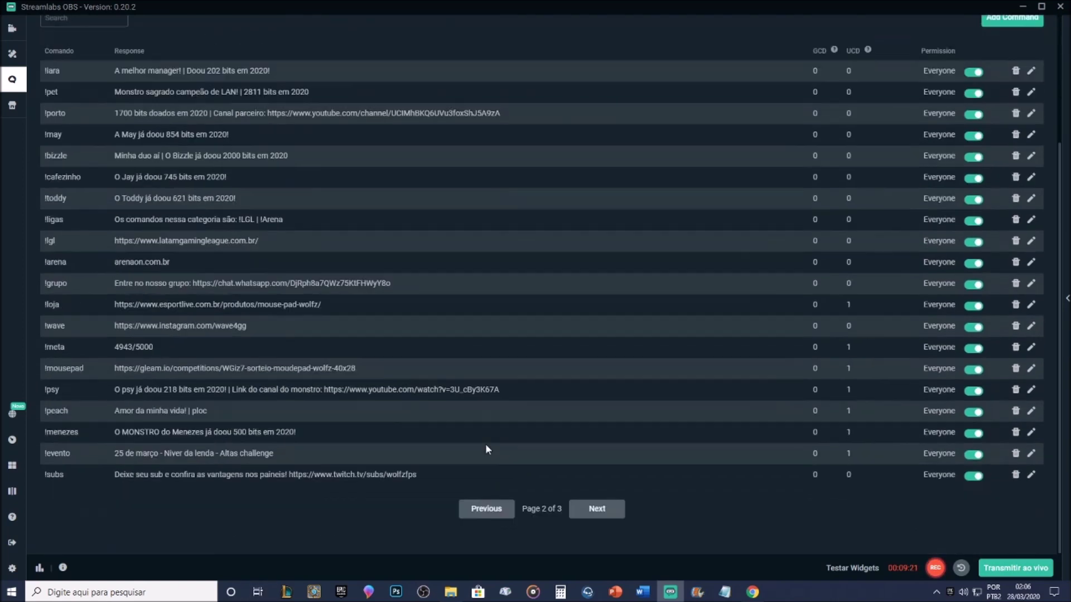
{"action": "left_click", "coordinate": [486, 509]}
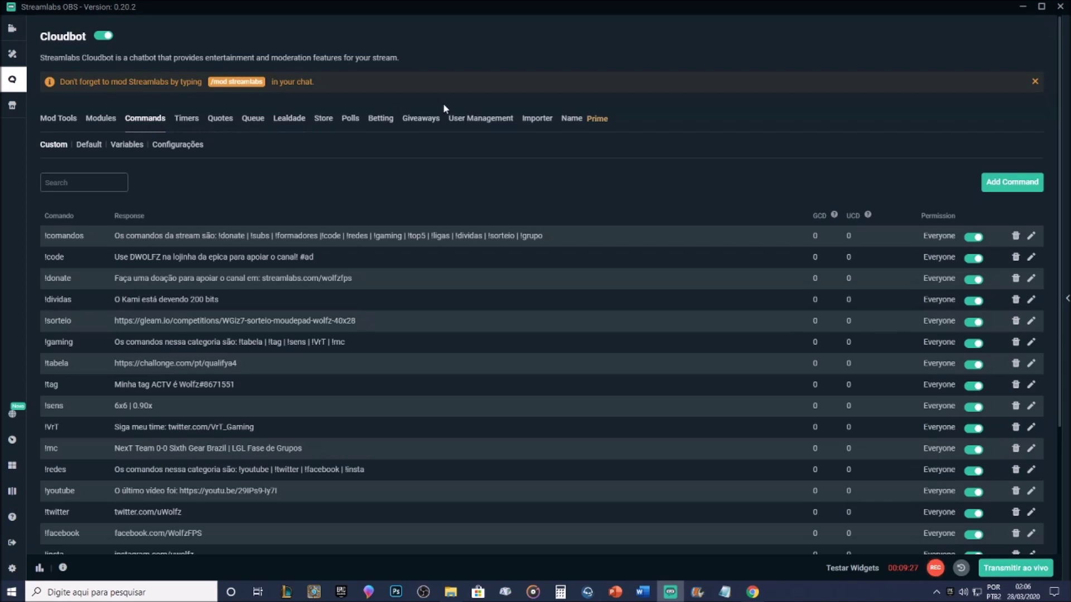
- View the Cloudbot Mod Tools protection options and return to the scene editor
{"action": "left_click", "coordinate": [595, 130]}
{"action": "left_click", "coordinate": [76, 125]}
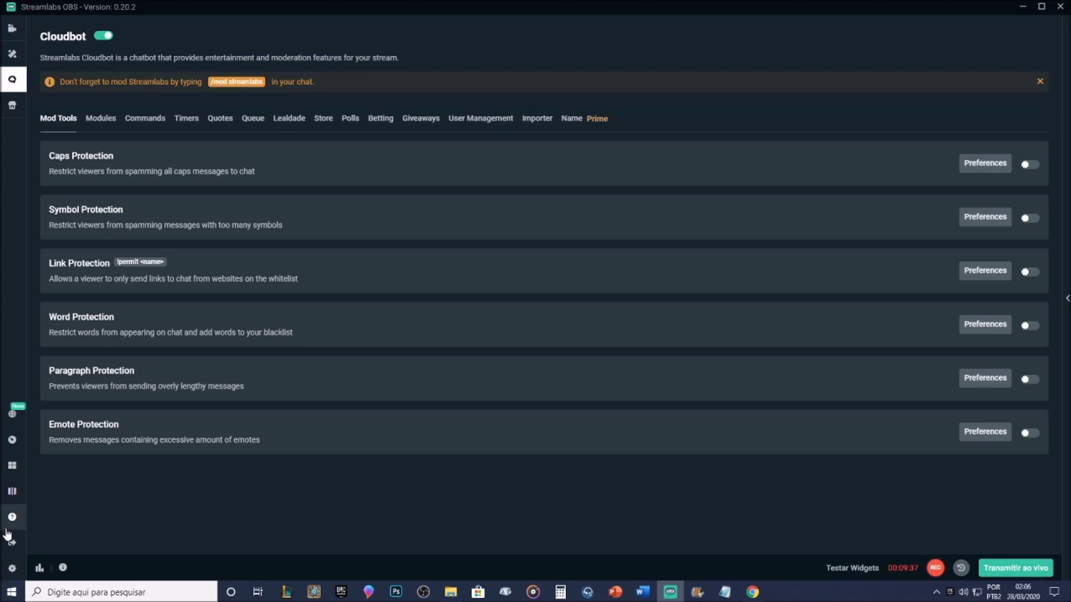
{"action": "left_click", "coordinate": [12, 28]}
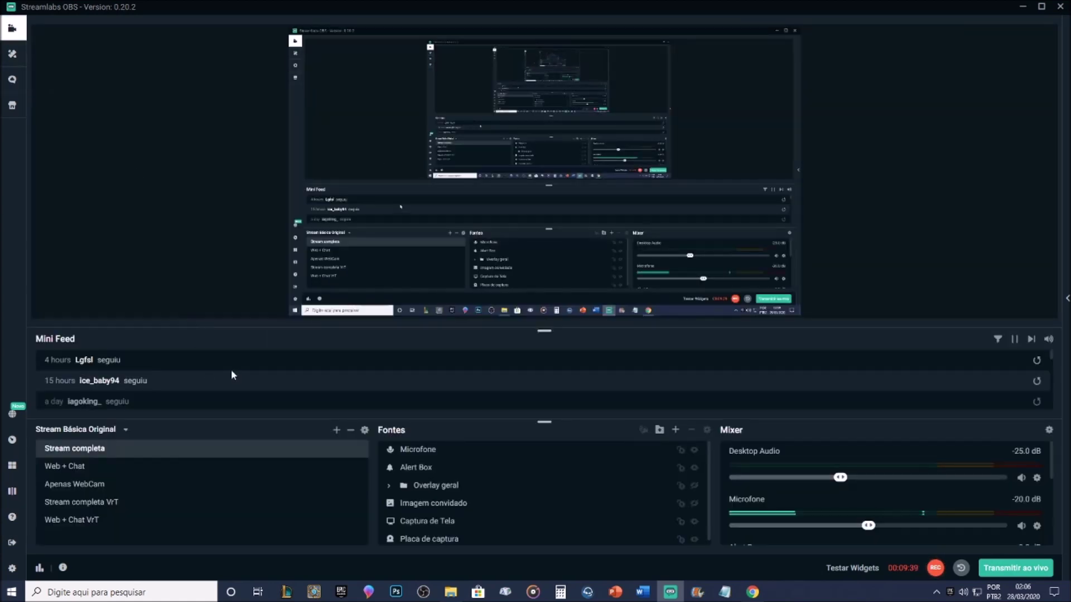